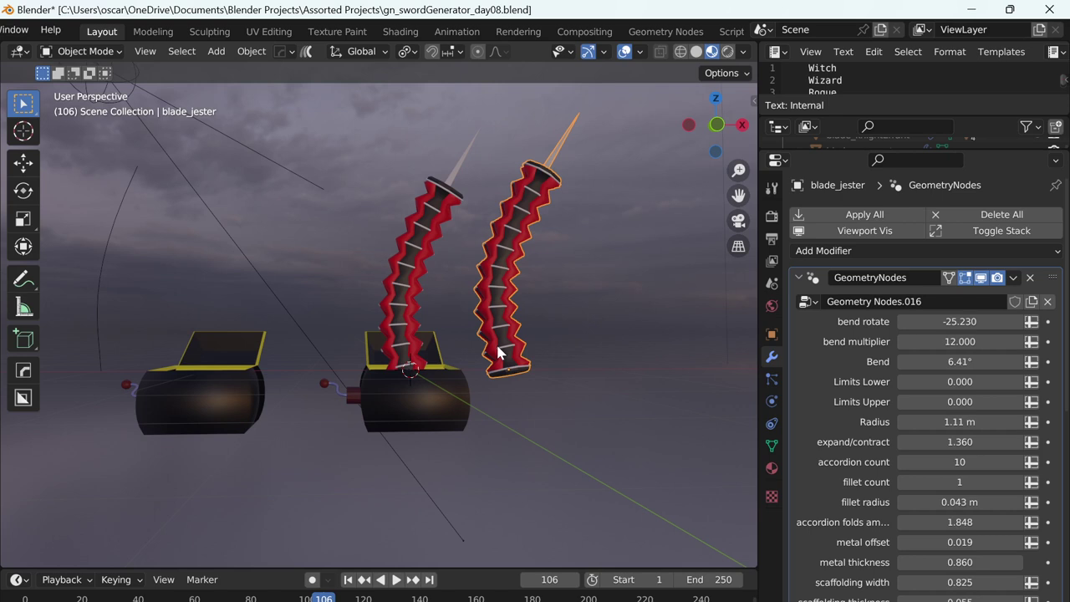
- Try a larger handle size on the sword, then revert it to 1.000
left_click(407, 305)
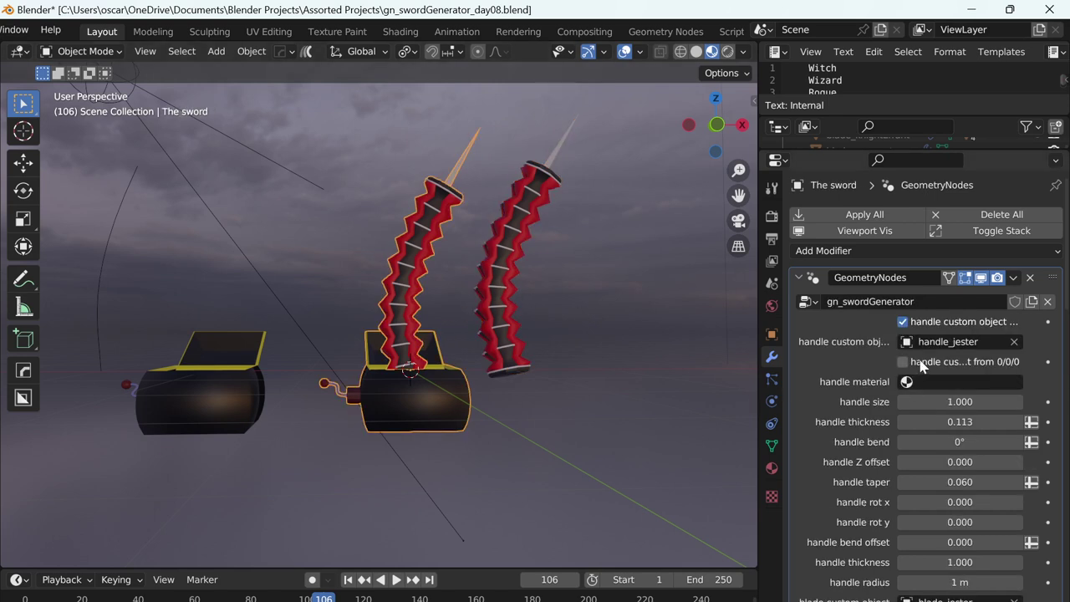
scroll(960, 342, "down", 3)
scroll(947, 436, "down", 2)
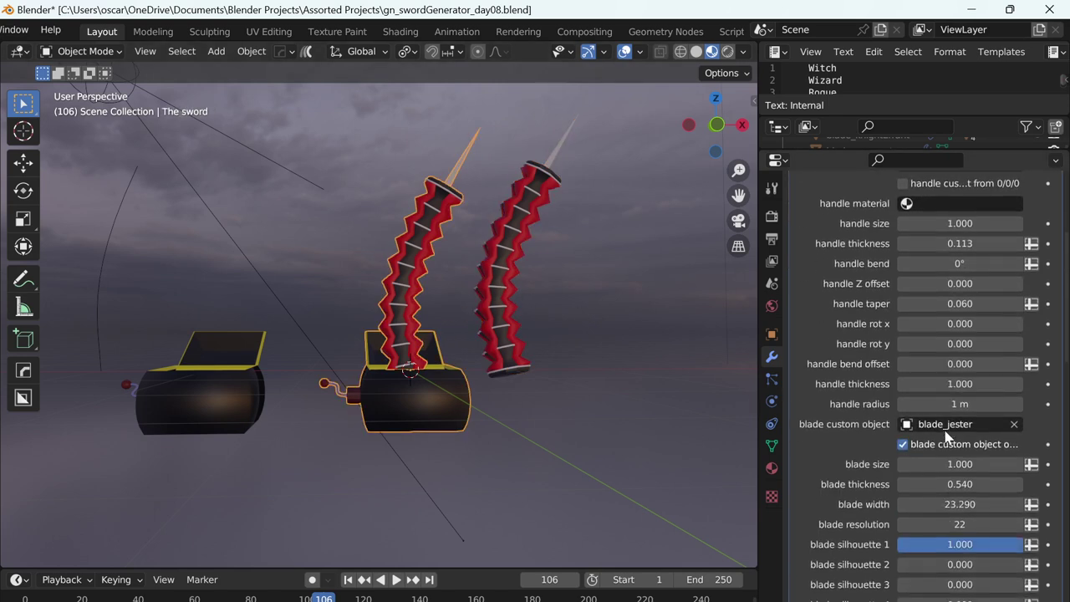
scroll(861, 433, "up", 4)
scroll(877, 428, "up", 1)
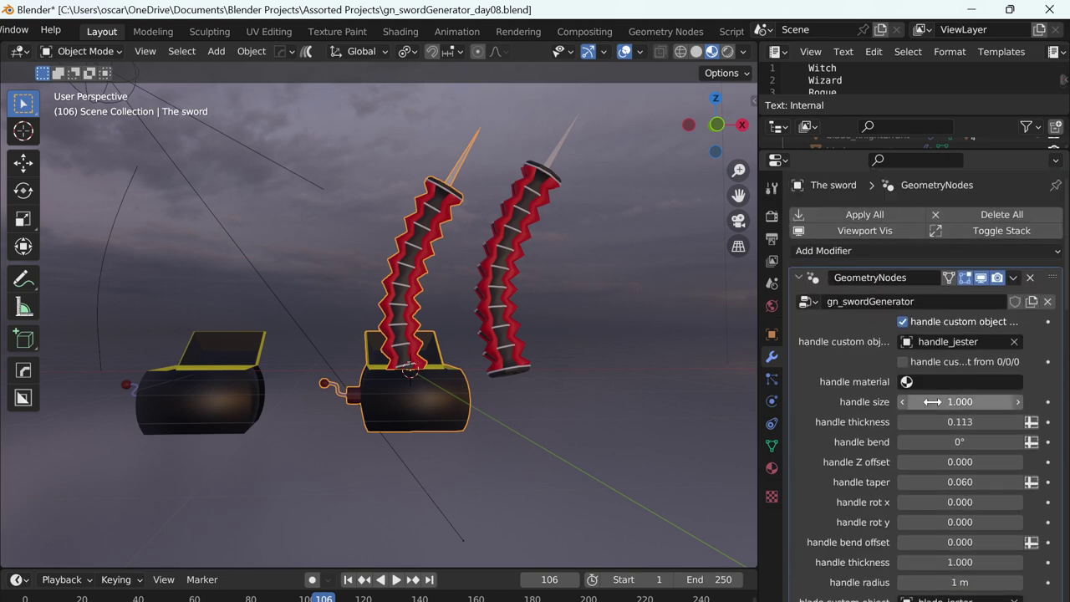
left_click_drag(928, 401, 945, 401)
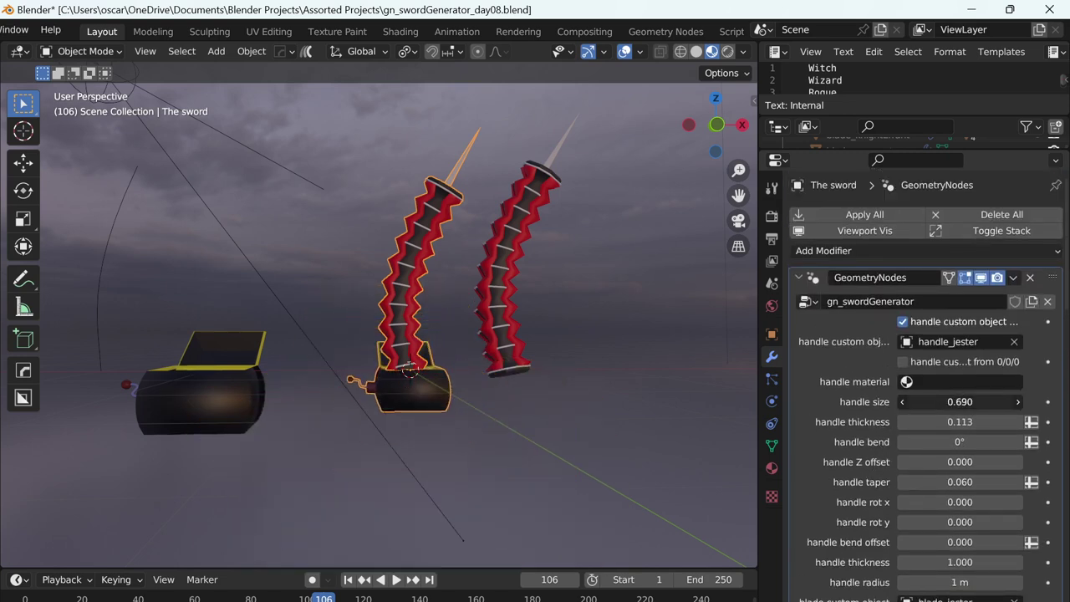
key("ctrl+z")
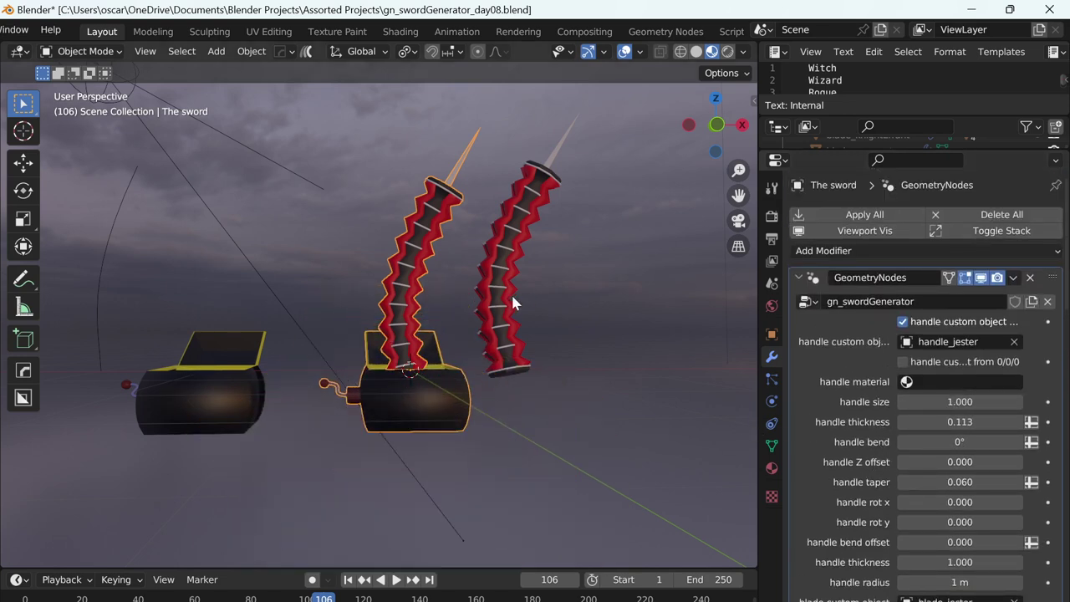
- Select blade_jester and turn off its custom curve option
left_click(513, 303)
middle_click_drag(513, 303, 550, 360)
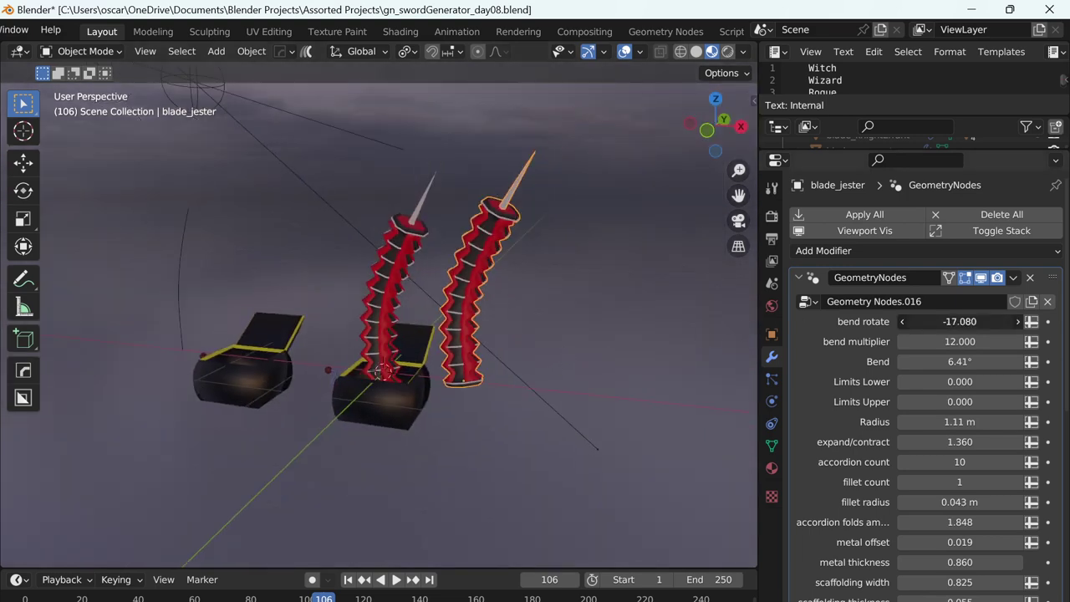
scroll(948, 326, "down", 5)
scroll(991, 512, "down", 5)
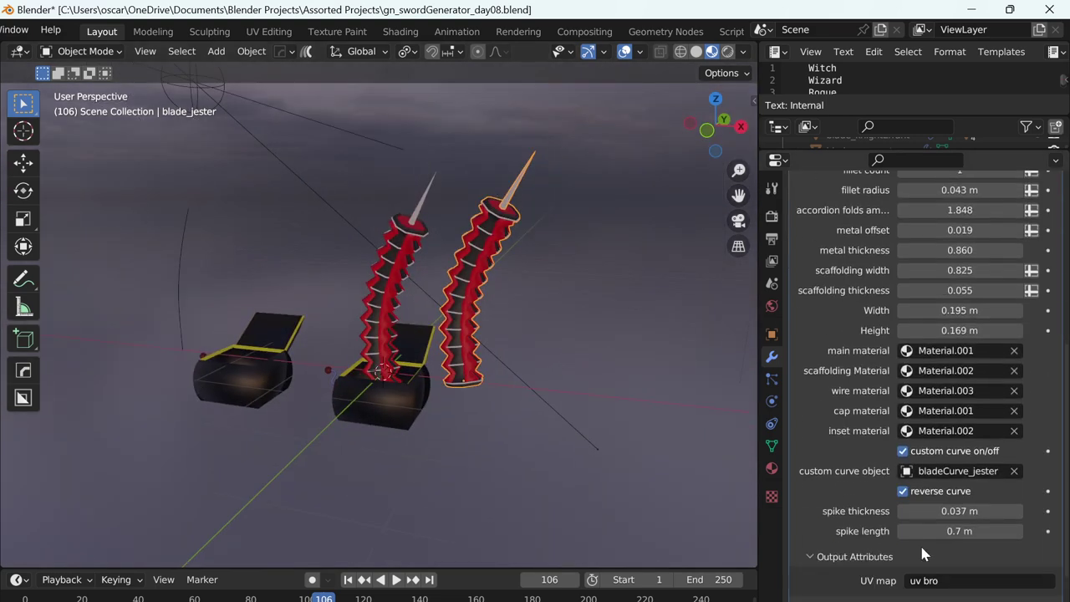
left_click(903, 451)
scroll(961, 376, "up", 6)
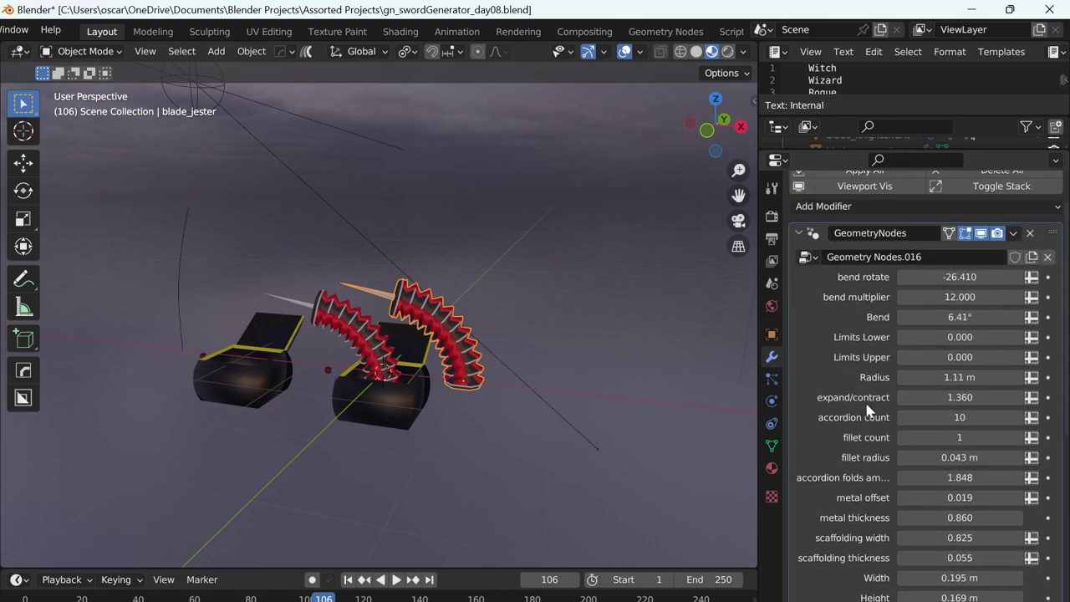
scroll(961, 376, "up", 4)
middle_click_drag(209, 368, 256, 320)
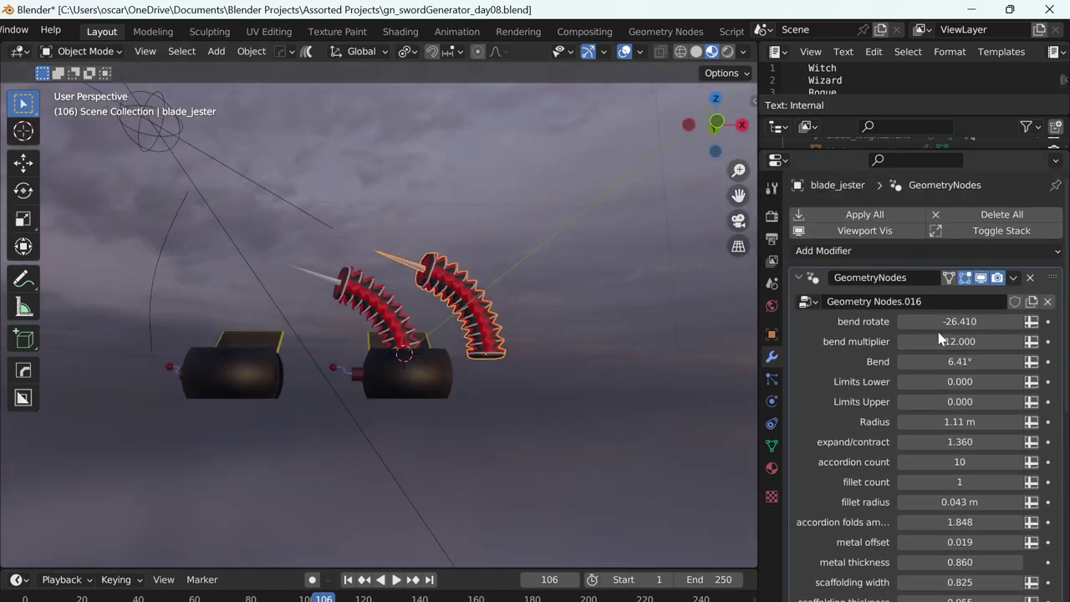
- Set blade_jester's bend rotate to -19.240 and bend multiplier to 14.380
mouse_move(943, 324)
left_mouse_down()
mouse_move(970, 324)
mouse_move(950, 324)
mouse_move(982, 341)
mouse_move(951, 346)
left_mouse_up()
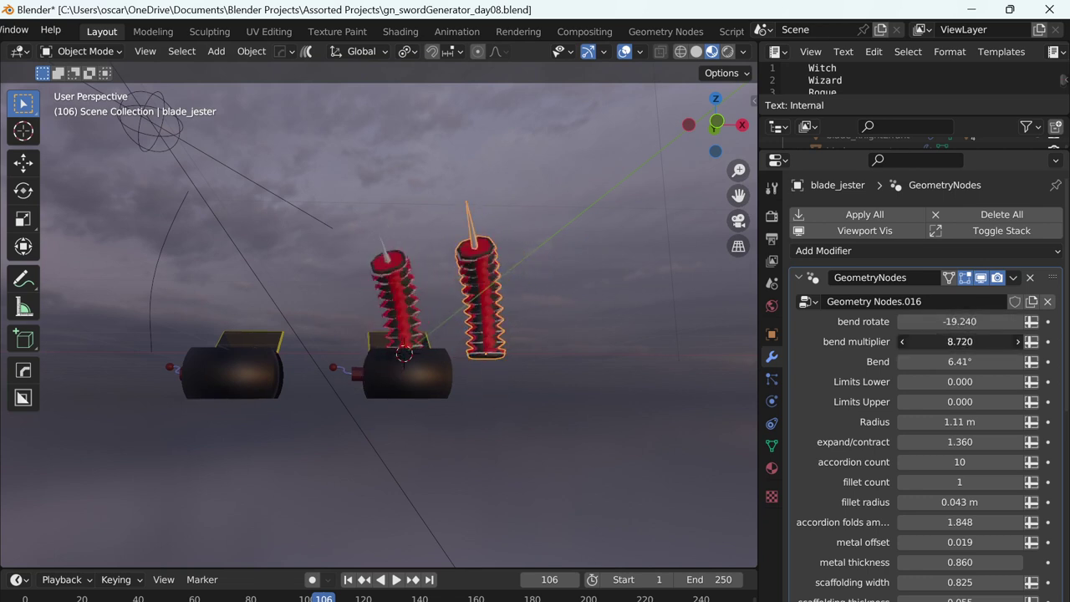
mouse_move(519, 354)
middle_mouse_down()
mouse_move(382, 418)
mouse_move(1063, 408)
middle_mouse_up()
left_click_drag(960, 382, 899, 381)
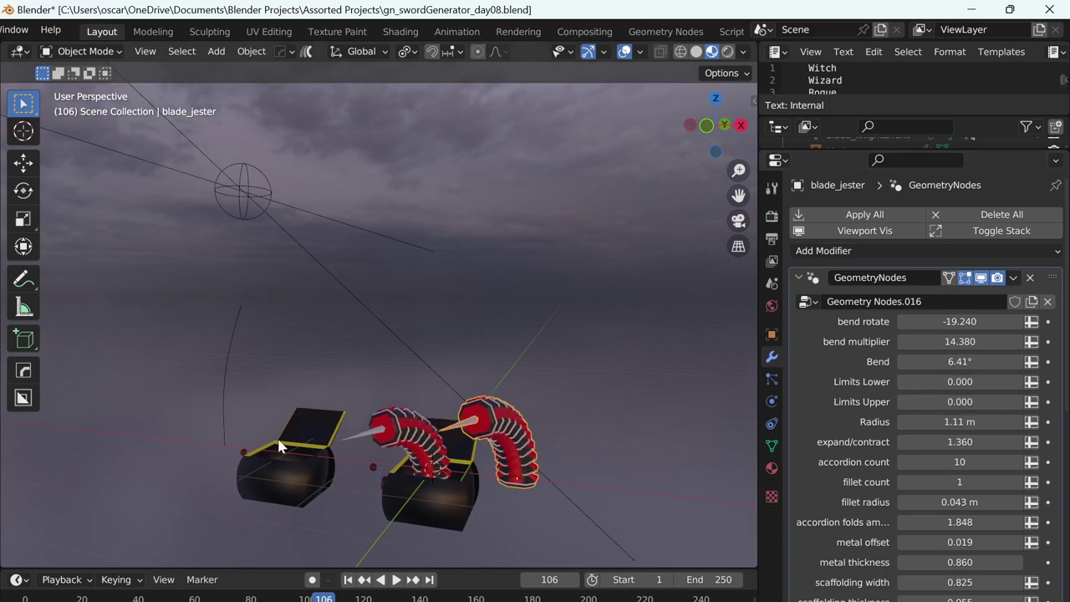
- Inspect the blade generator's node setup in Geometry Nodes, then return to Layout
left_click(661, 31)
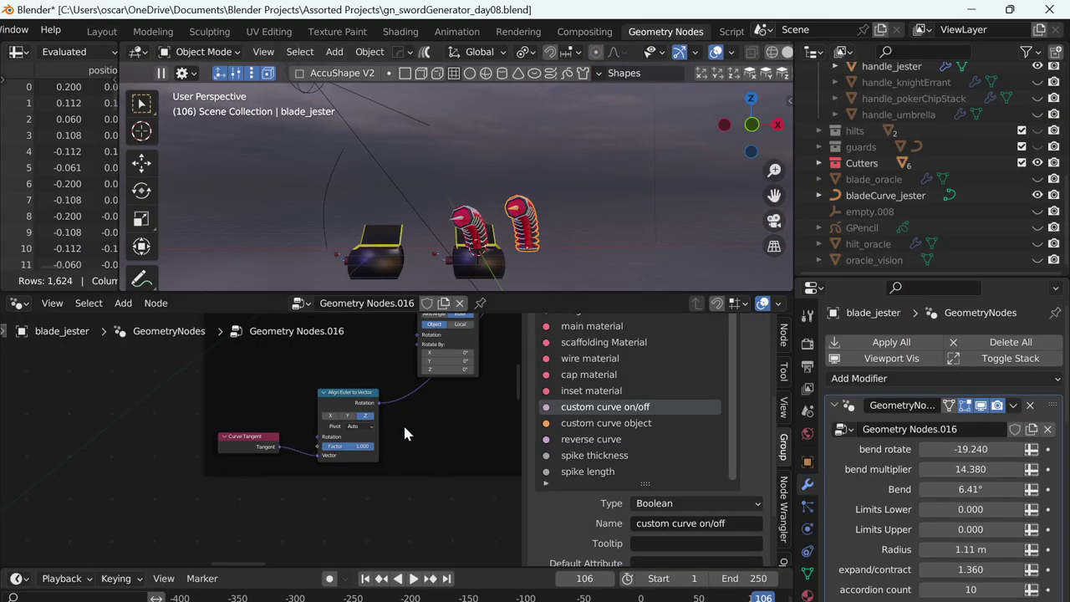
scroll(627, 403, "up", 2)
scroll(627, 403, "up", 6)
scroll(627, 403, "up", 1)
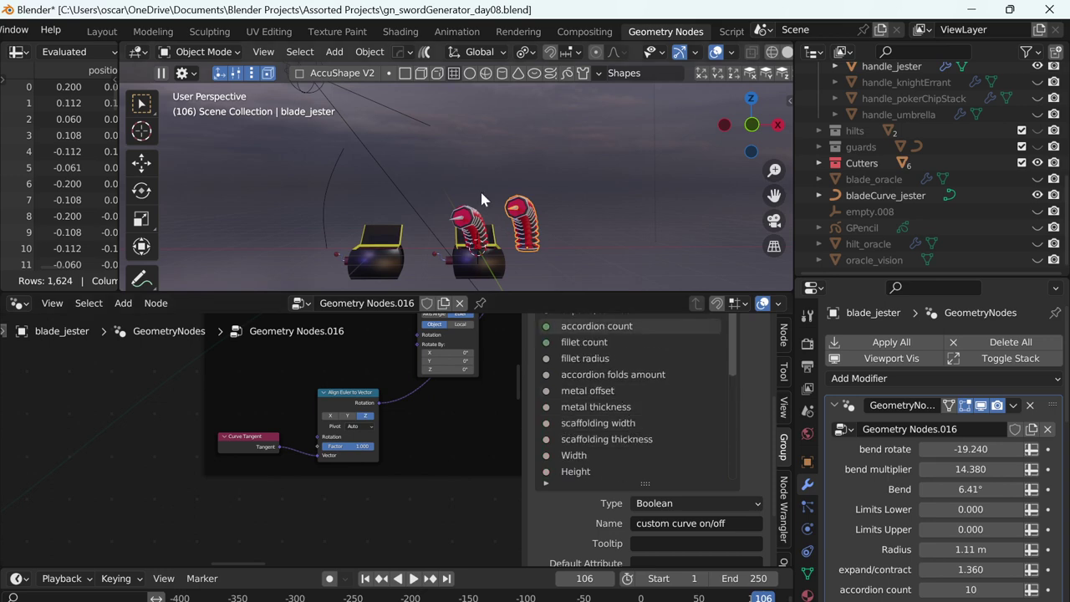
left_click(102, 31)
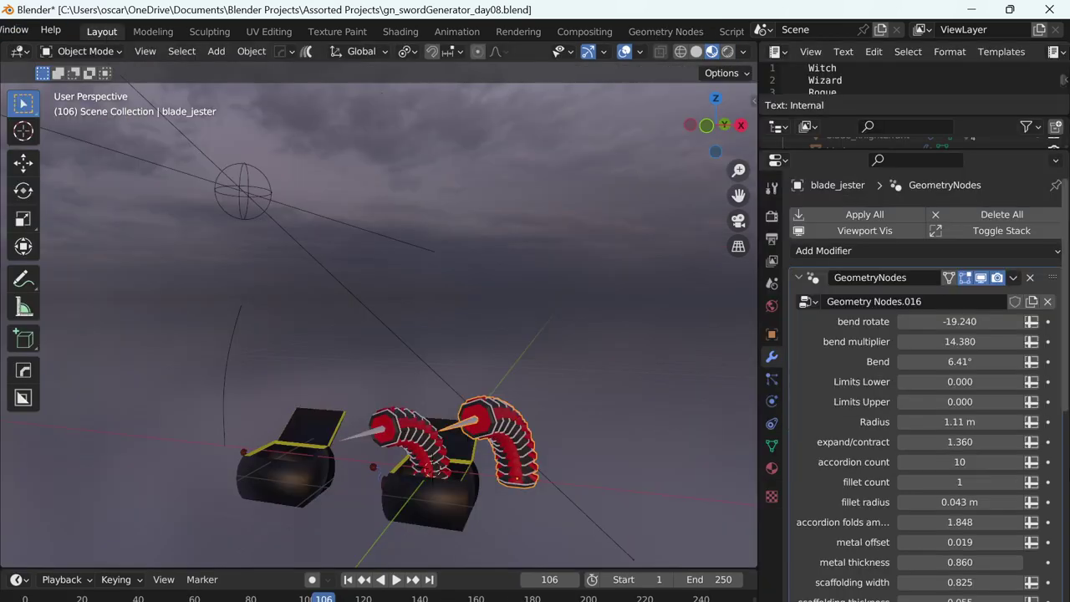
- Set Limits Upper -2.140, Radius 1.48 m, 19 accordion folds and expand/contract 2.150
mouse_move(960, 401)
left_mouse_down()
mouse_move(995, 401)
mouse_move(936, 401)
mouse_move(1003, 422)
mouse_move(957, 421)
mouse_move(969, 422)
left_mouse_up()
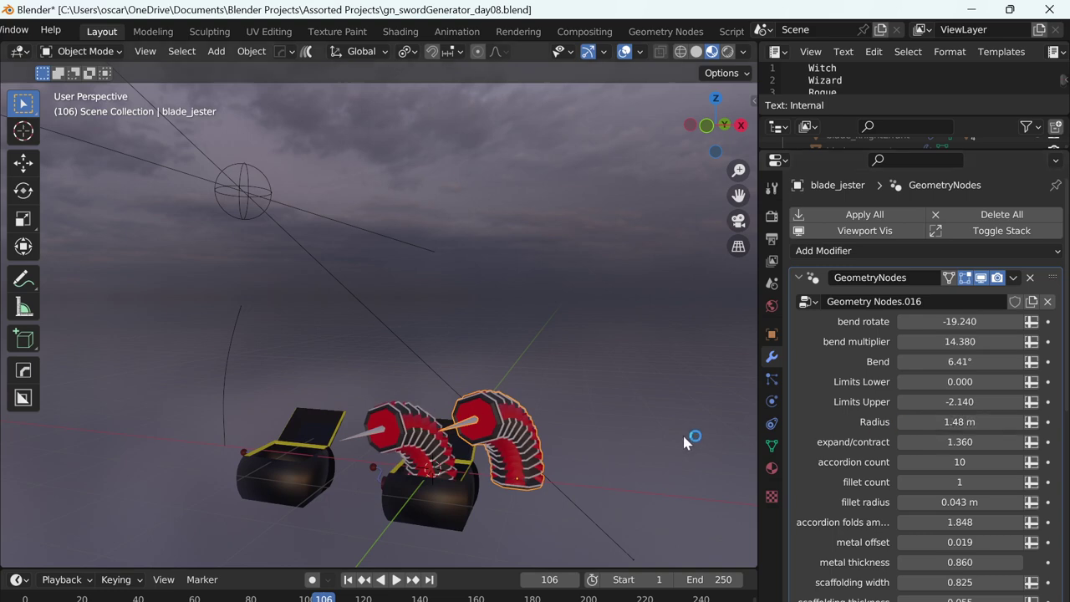
middle_click_drag(682, 433, 644, 397)
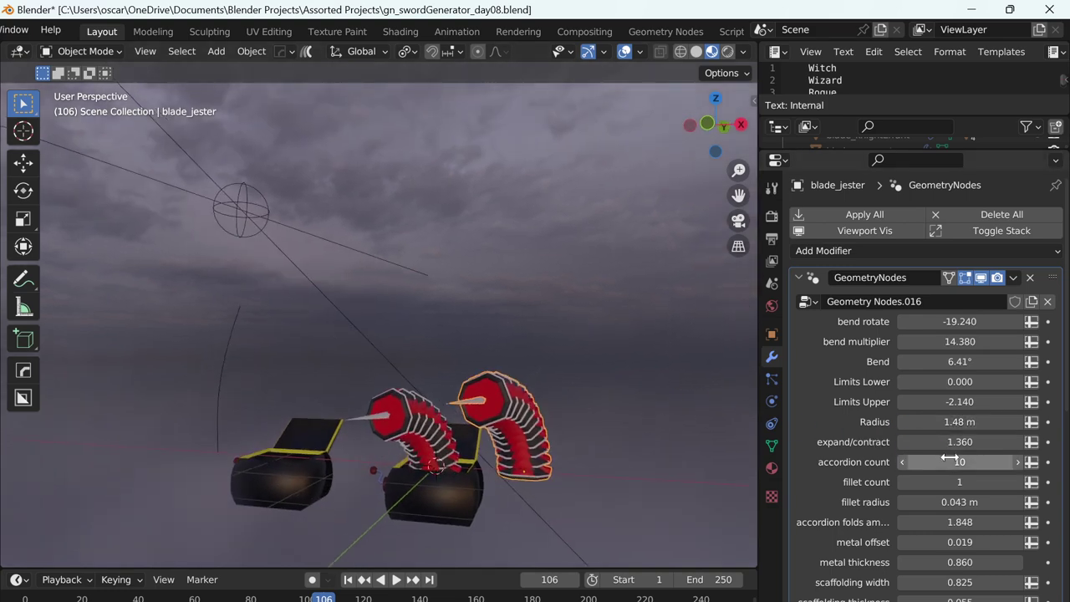
left_click_drag(960, 462, 995, 461)
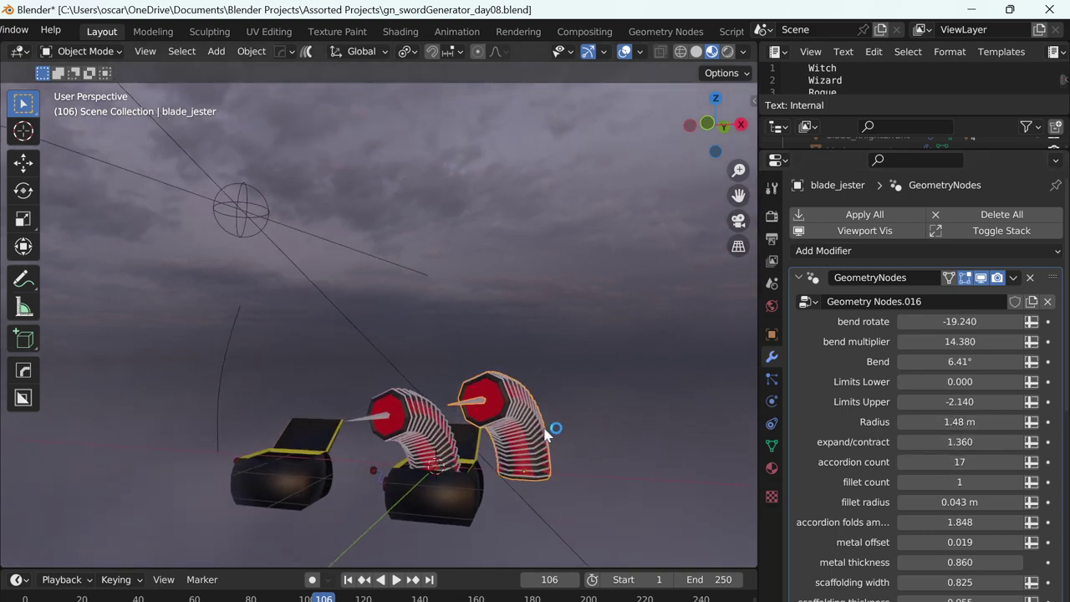
middle_click_drag(545, 434, 660, 443)
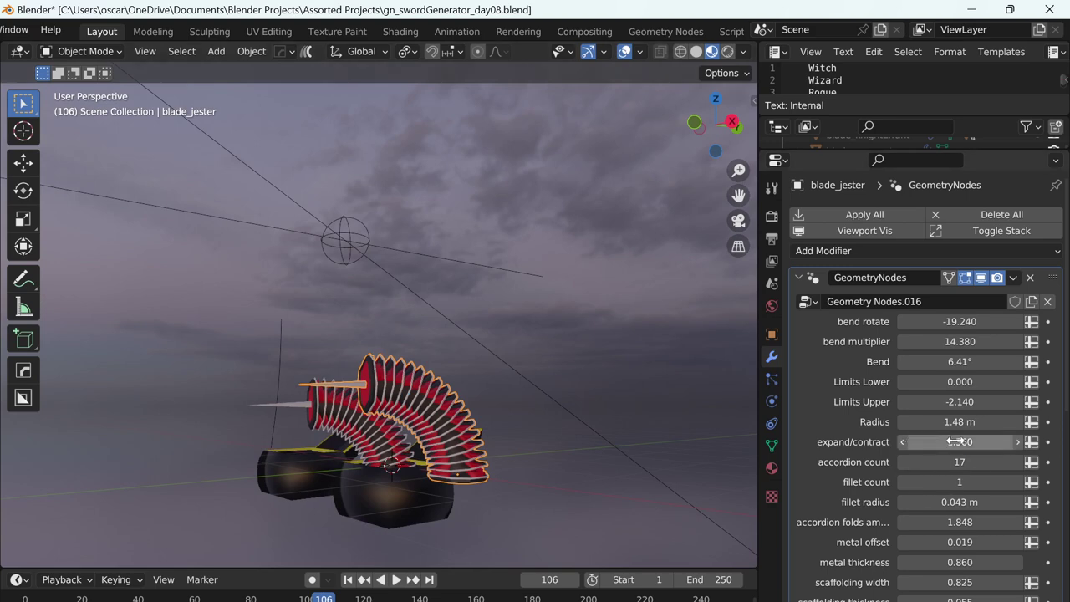
mouse_move(955, 442)
left_mouse_down()
mouse_move(936, 441)
mouse_move(942, 457)
left_mouse_up()
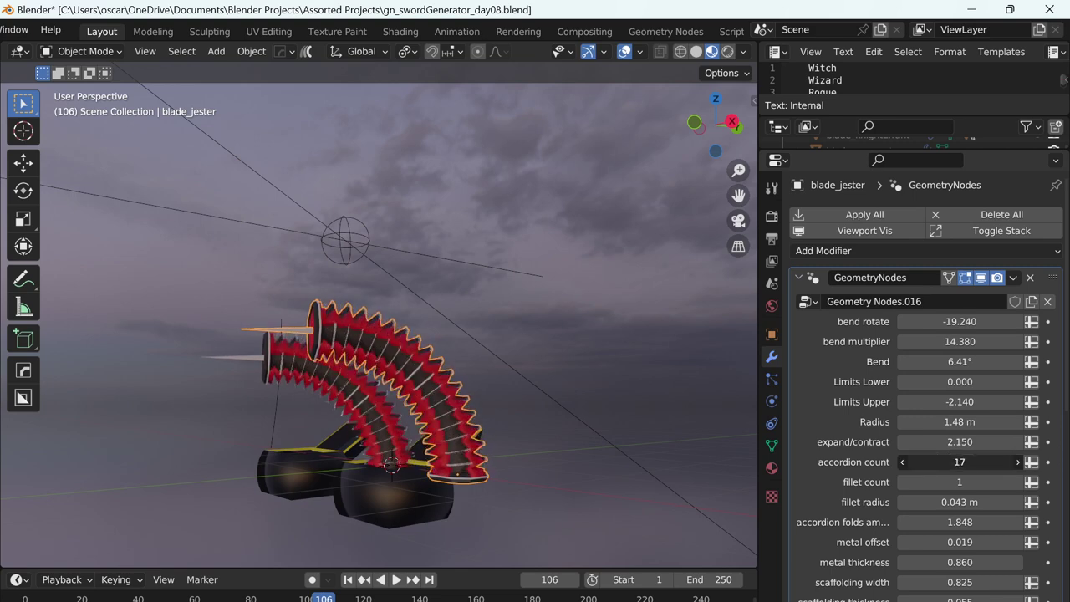
left_click_drag(943, 461, 953, 462)
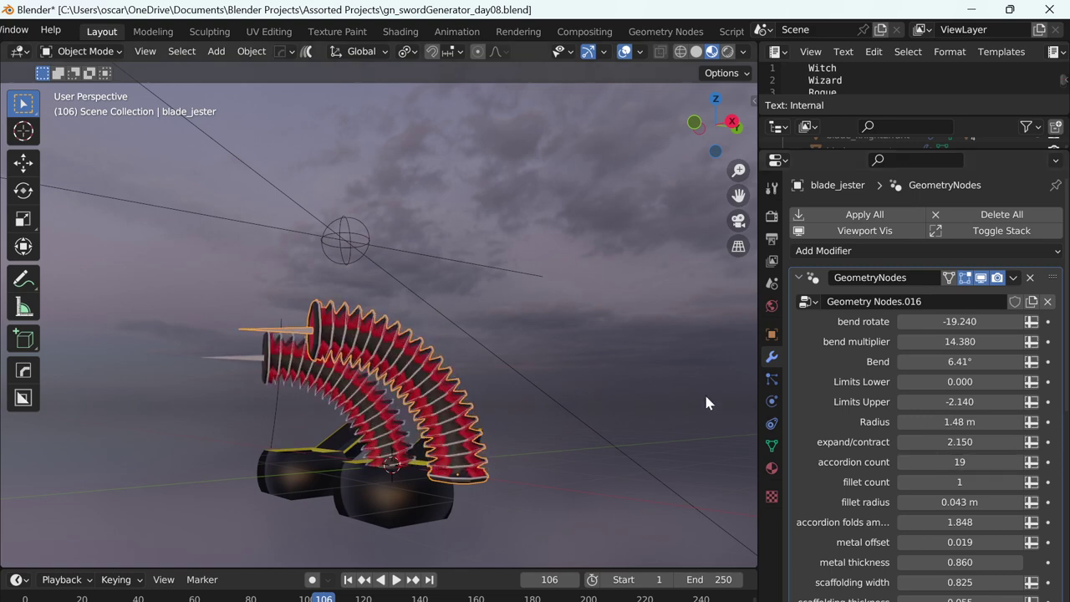
- Set fillet count 4, fillet radius 0.025 m, folds amount 1.818 and metal thickness 0.800
scroll(505, 325, "up", 3)
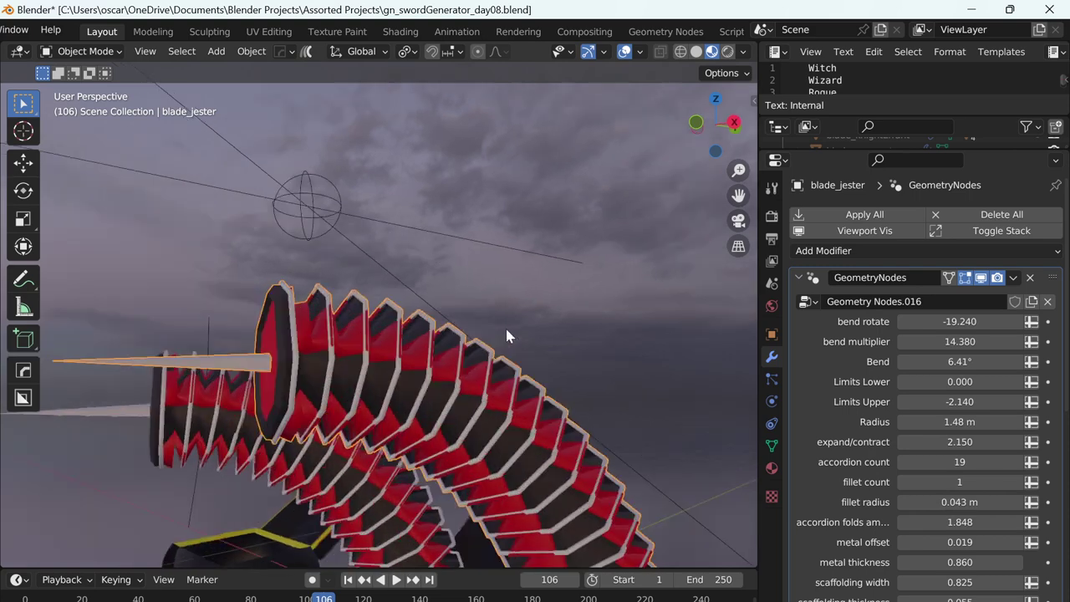
scroll(505, 325, "up", 2)
scroll(504, 325, "up", 2)
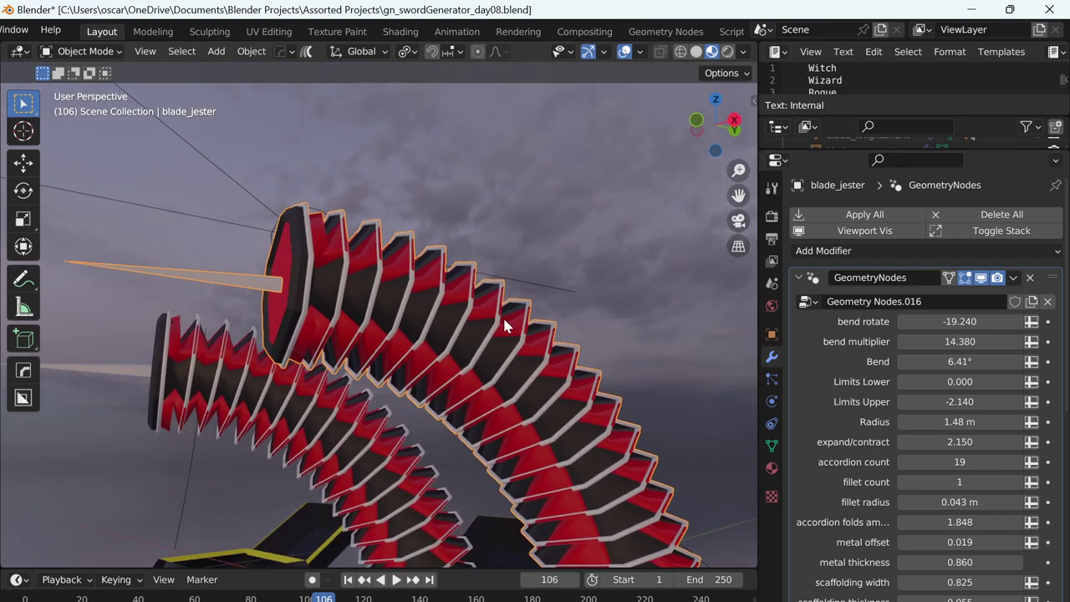
left_click(1016, 481)
left_click(1015, 482)
left_click(1015, 481)
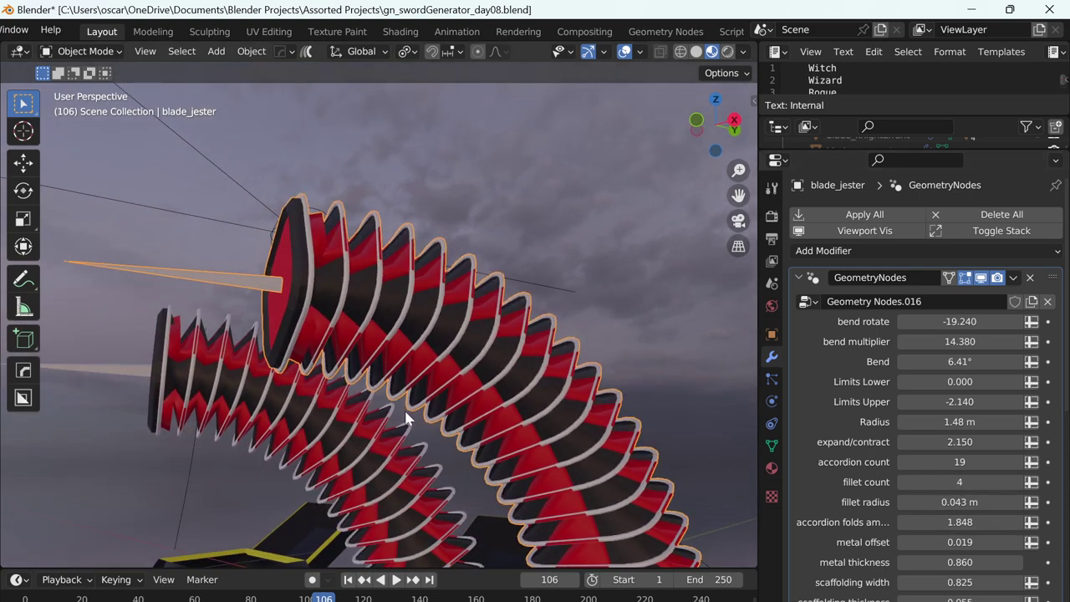
middle_click_drag(406, 416, 656, 476)
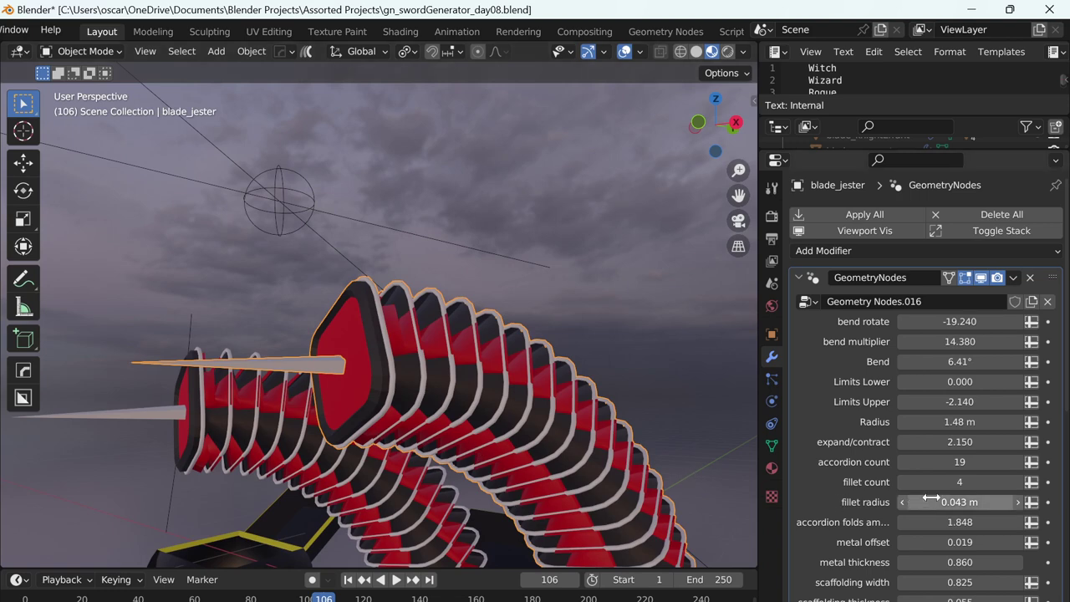
mouse_move(958, 501)
left_mouse_down()
mouse_move(973, 501)
mouse_move(936, 501)
mouse_move(951, 520)
left_mouse_up()
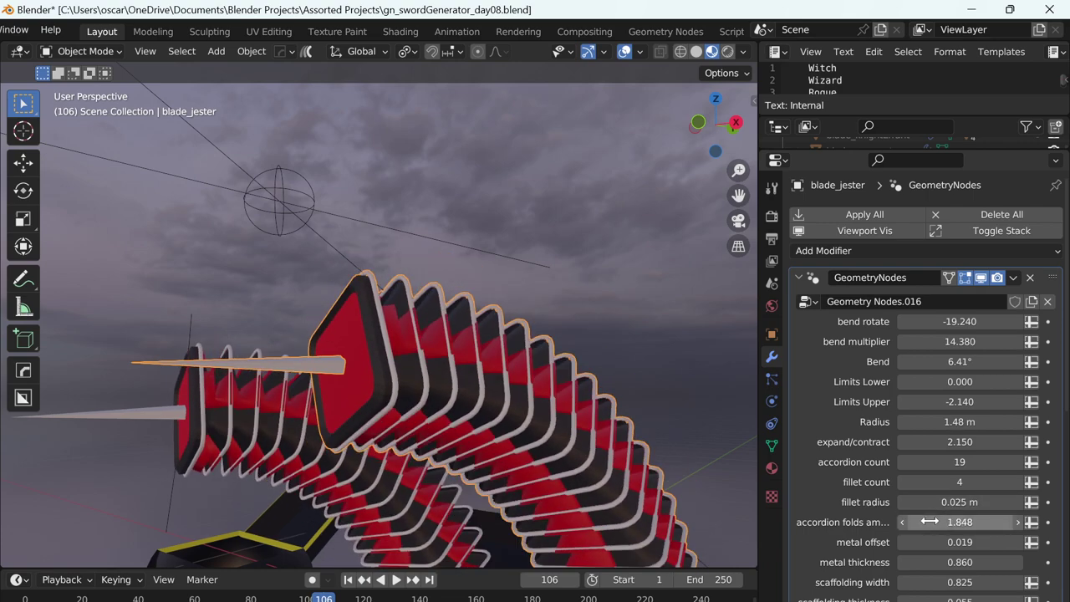
mouse_move(930, 521)
left_mouse_down()
mouse_move(911, 522)
mouse_move(978, 522)
mouse_move(928, 522)
mouse_move(915, 562)
mouse_move(942, 561)
left_mouse_up()
- Set metal thickness 0.550, scaffolding width 1.085 and thickness 0.085, cross-section 0.236 by 0.157 m
scroll(919, 518, "down", 2)
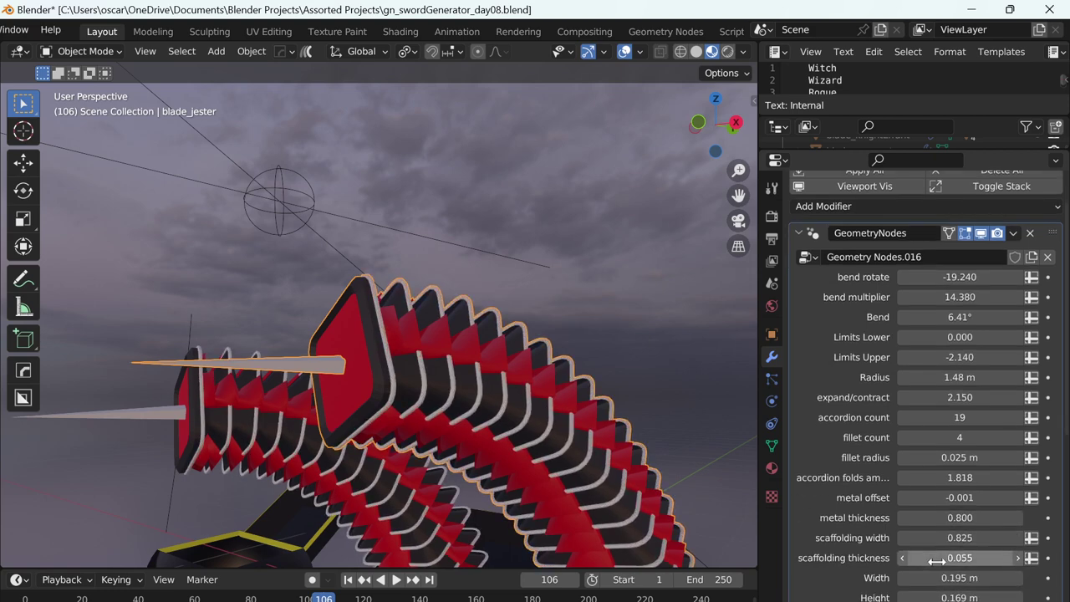
scroll(445, 405, "down", 2)
scroll(443, 403, "down", 1)
middle_click_drag(439, 400, 480, 324)
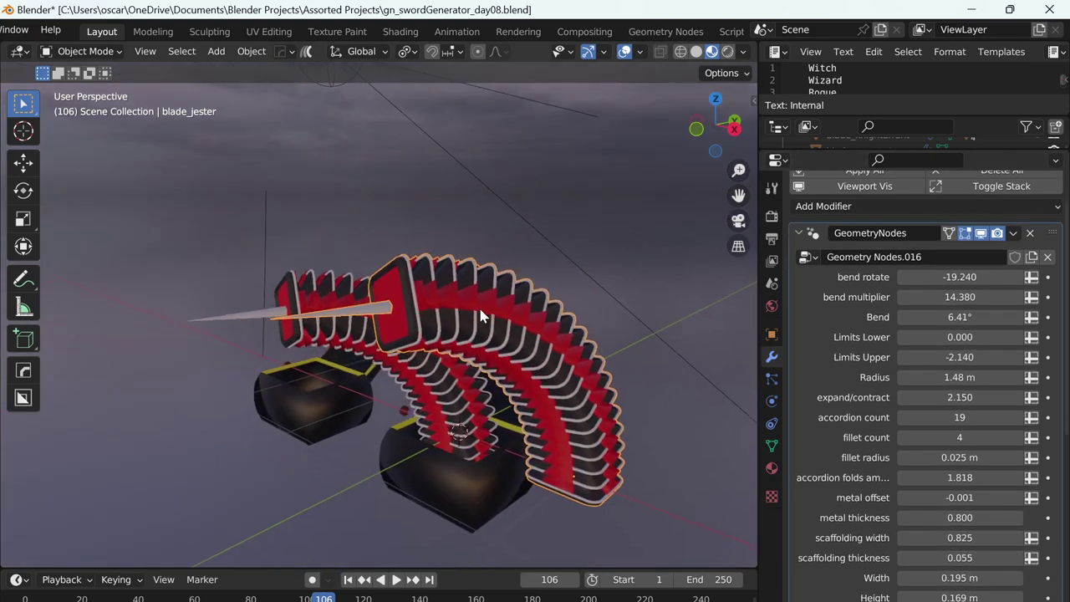
mouse_move(936, 520)
left_mouse_down()
mouse_move(891, 520)
mouse_move(1053, 537)
mouse_move(894, 537)
mouse_move(970, 537)
mouse_move(978, 556)
mouse_move(919, 556)
mouse_move(939, 556)
mouse_move(961, 577)
mouse_move(953, 595)
left_mouse_up()
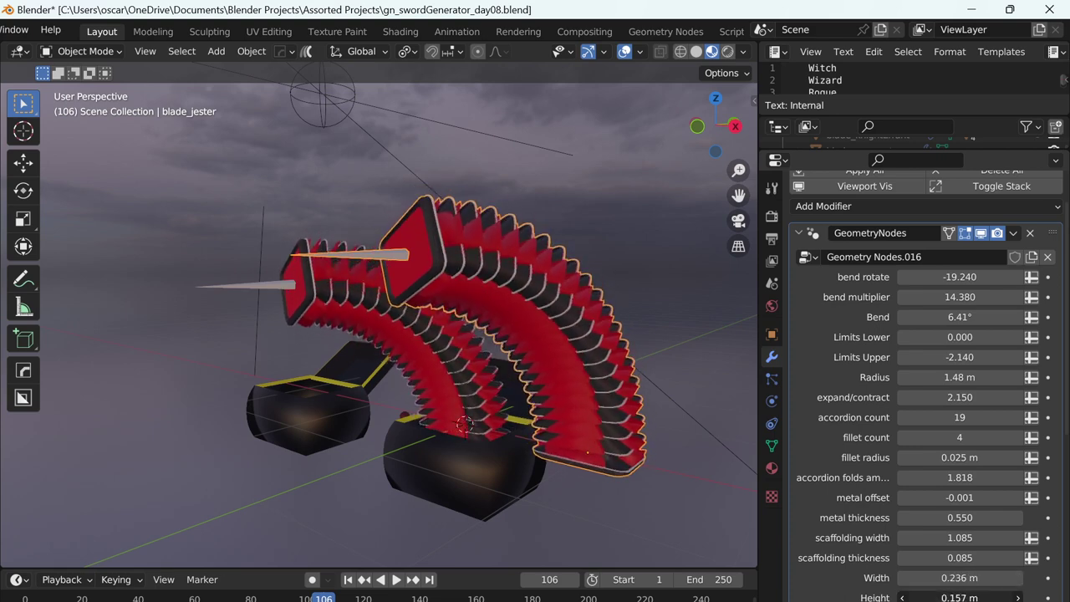
- Change the wire material from Material.003 to metal 2
scroll(896, 552, "down", 5)
scroll(896, 551, "down", 2)
scroll(886, 524, "down", 1)
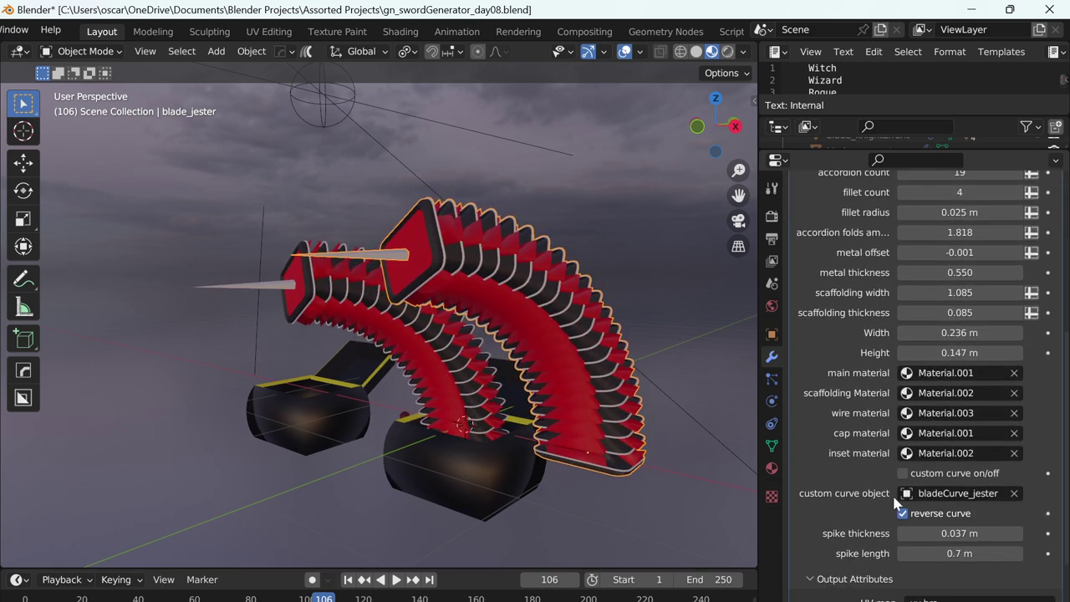
left_click(905, 413)
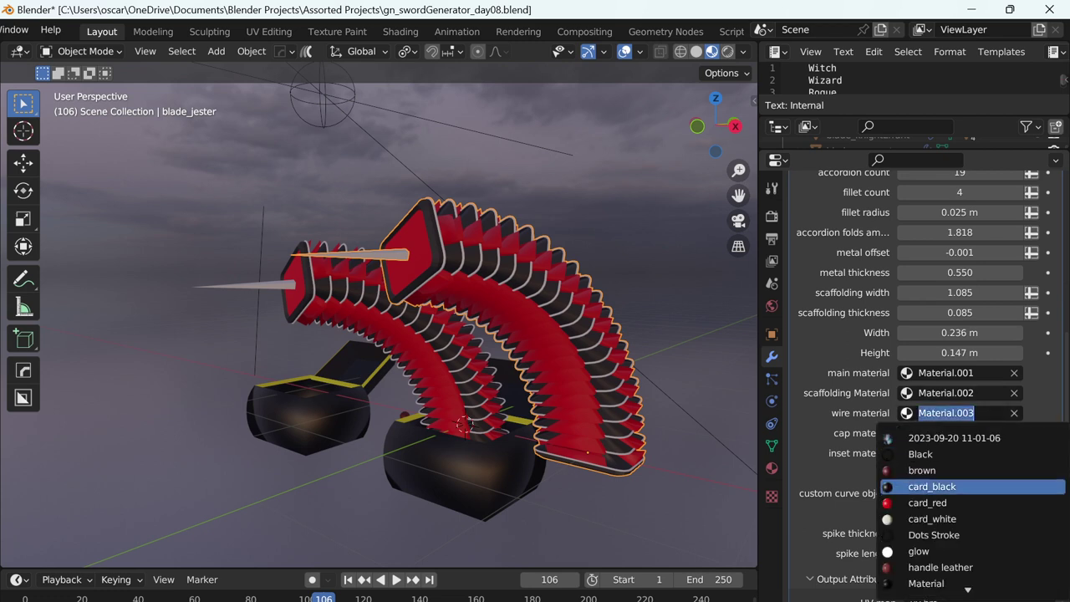
scroll(970, 509, "down", 7)
scroll(969, 510, "down", 5)
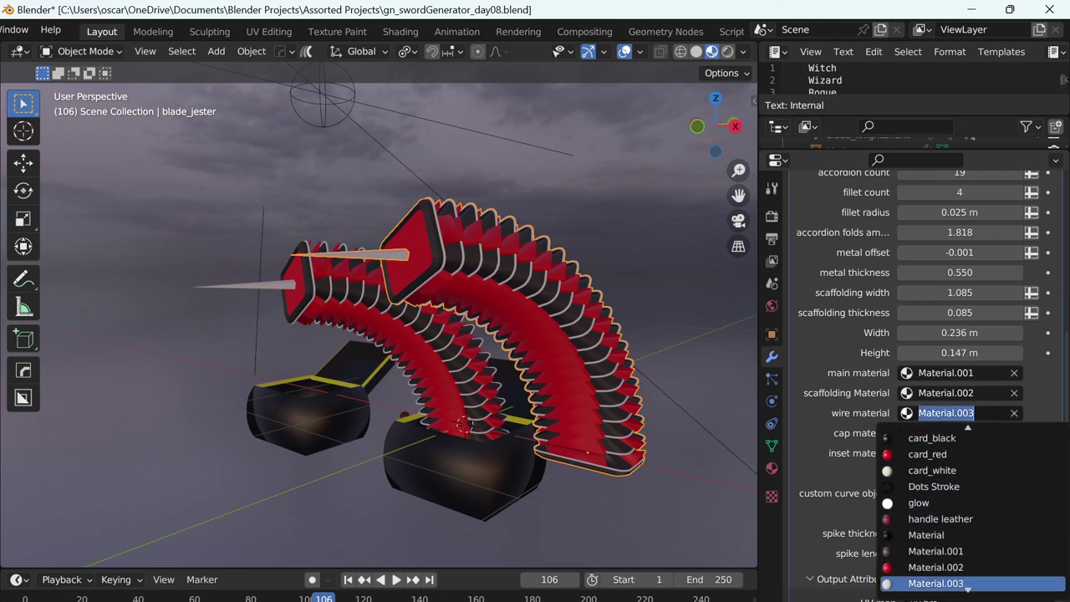
scroll(969, 510, "down", 5)
scroll(970, 510, "down", 4)
scroll(969, 509, "up", 3)
scroll(969, 510, "up", 2)
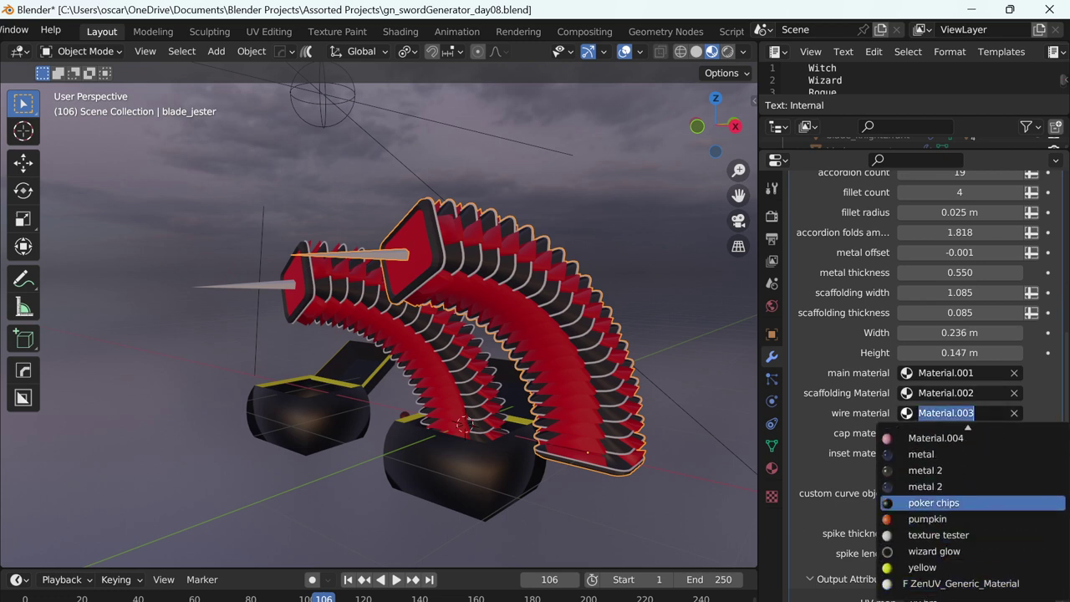
scroll(969, 510, "up", 1)
left_click(942, 487)
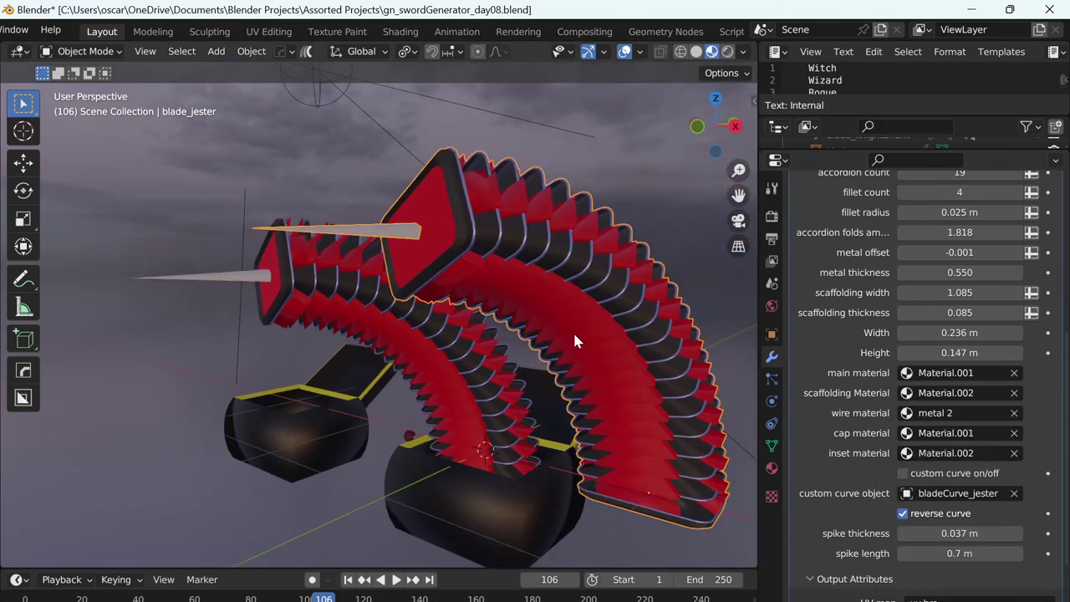
- Orbit and zoom out to inspect the blade's new metal 2 wire look
mouse_move(572, 330)
middle_mouse_down()
mouse_move(439, 347)
mouse_move(552, 393)
middle_mouse_up()
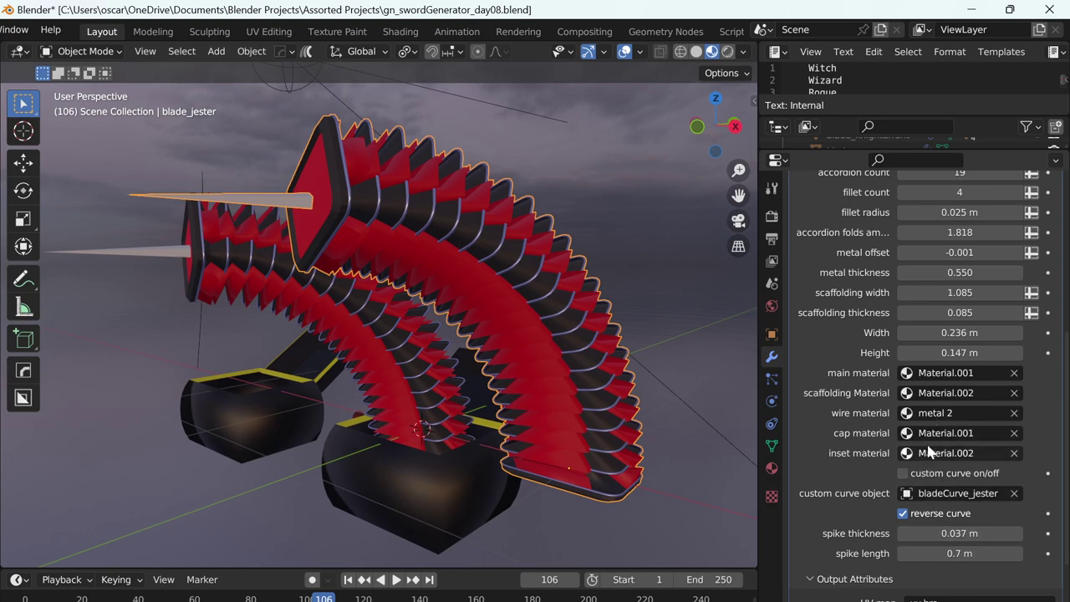
scroll(928, 522, "down", 2)
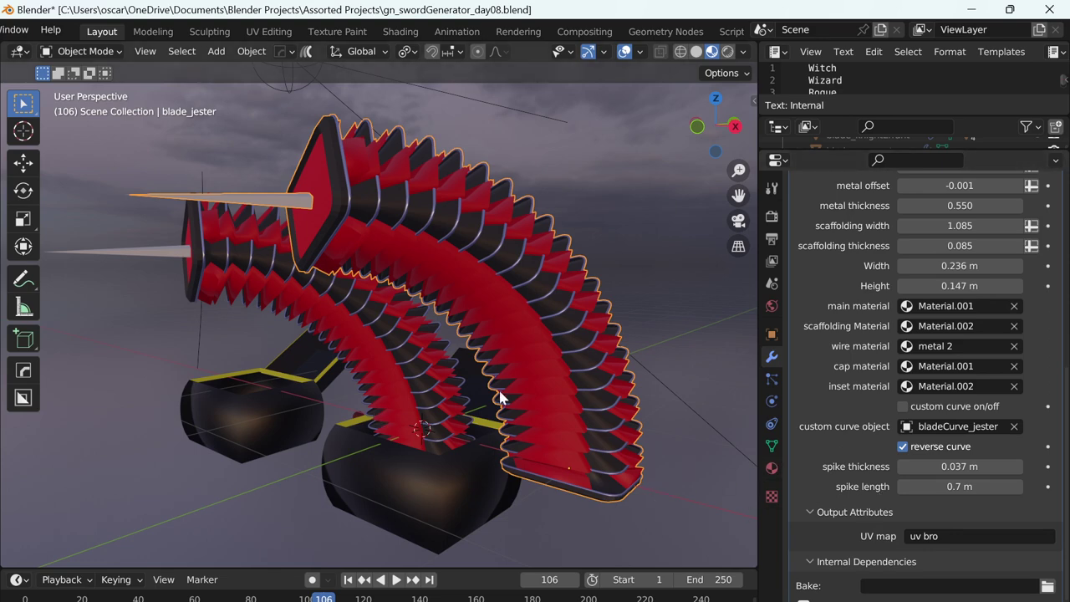
scroll(883, 520, "down", 1)
scroll(618, 435, "down", 3)
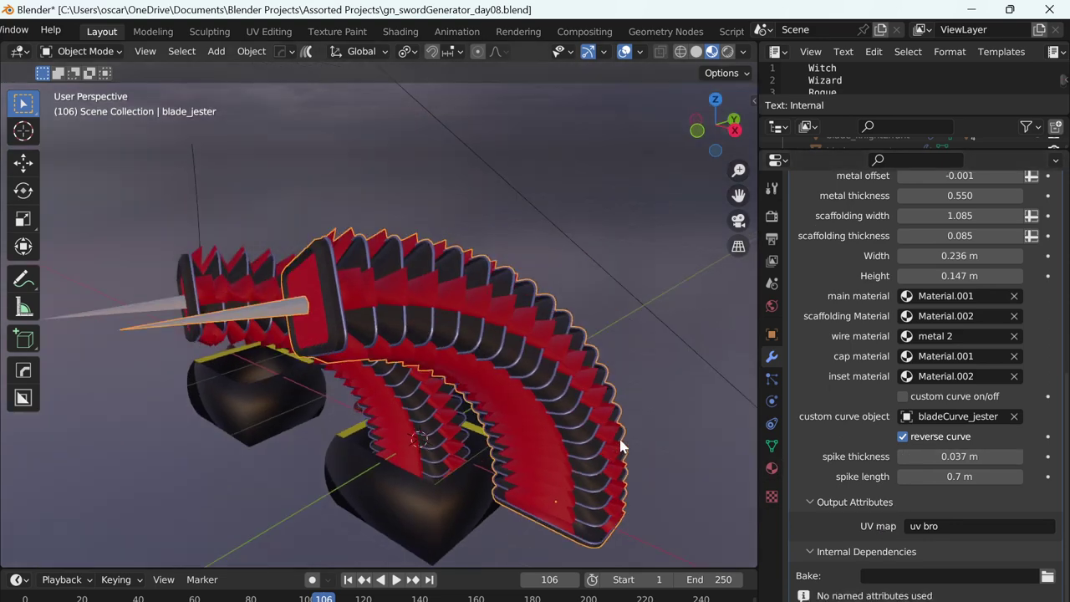
mouse_move(618, 436)
middle_mouse_down()
mouse_move(640, 413)
mouse_move(620, 422)
mouse_move(636, 427)
middle_mouse_up()
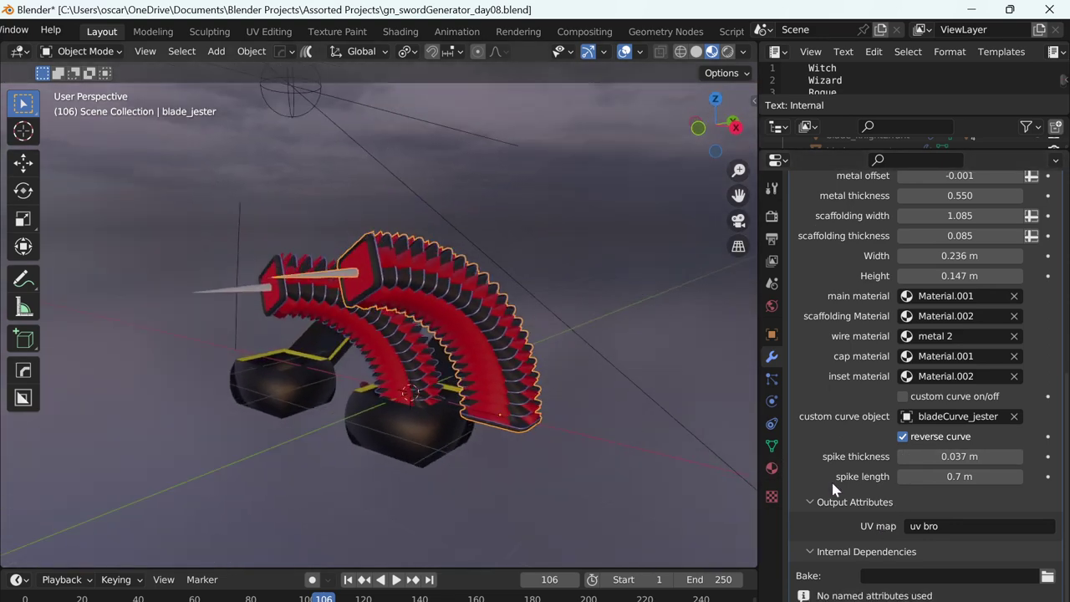
- Enable custom curve, then edit bladeCurve_jester with the bounding box center pivot
left_click(903, 396)
scroll(224, 298, "down", 1)
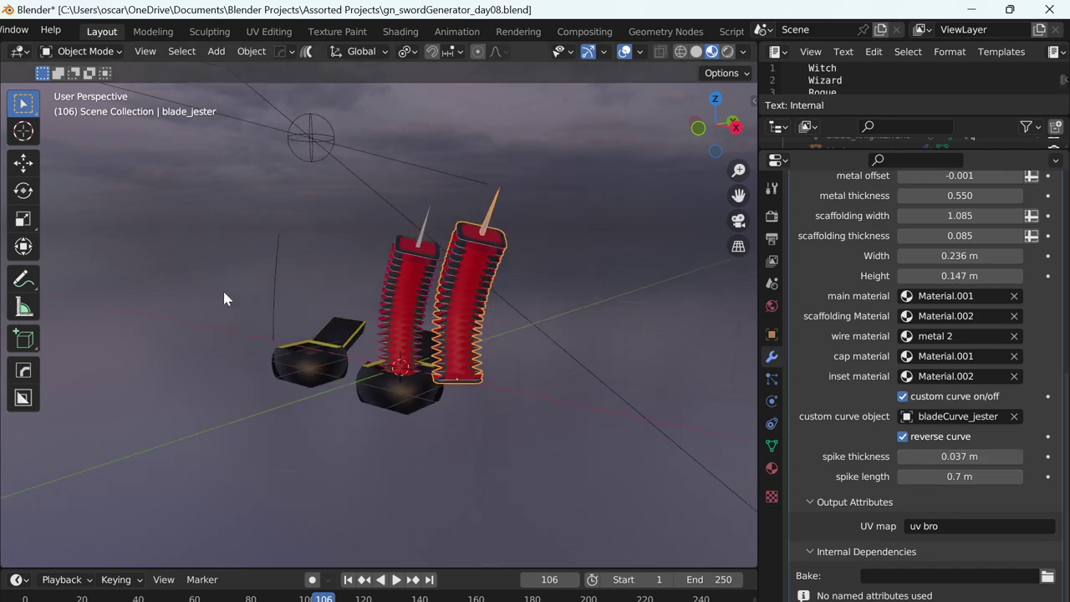
left_click(273, 259)
key("Tab")
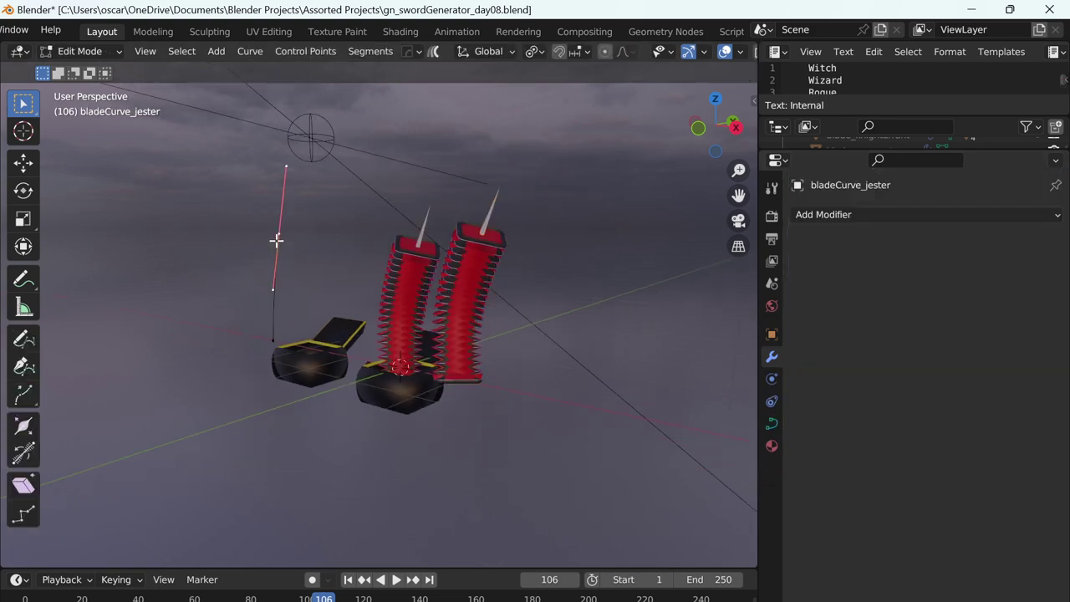
middle_click_drag(276, 235, 335, 259)
key("period")
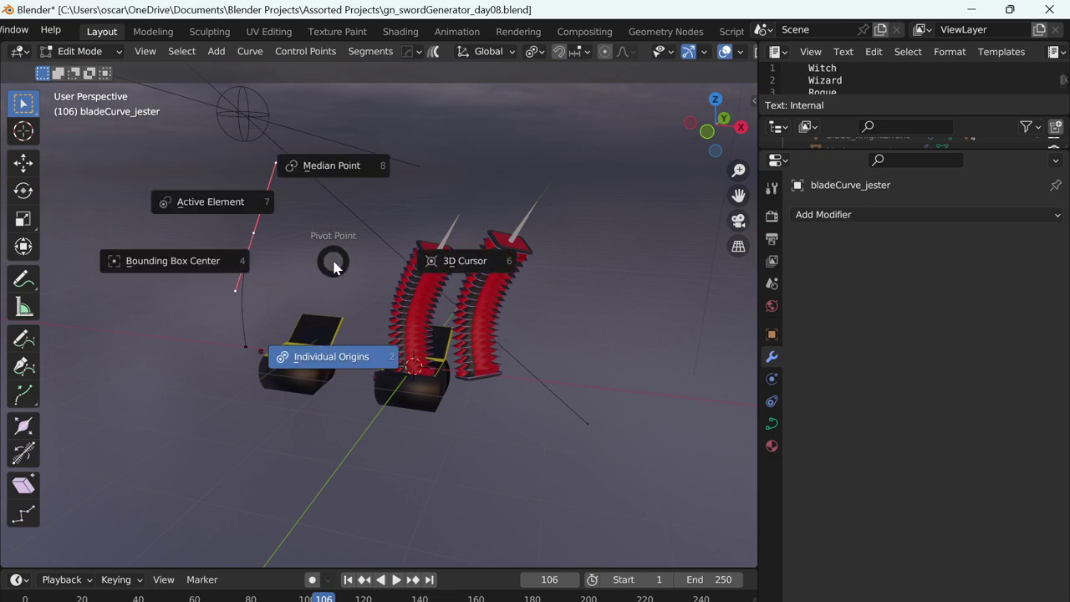
left_click(216, 264)
- Move and rotate the curve points, then extrude a new point to the right
key("g")
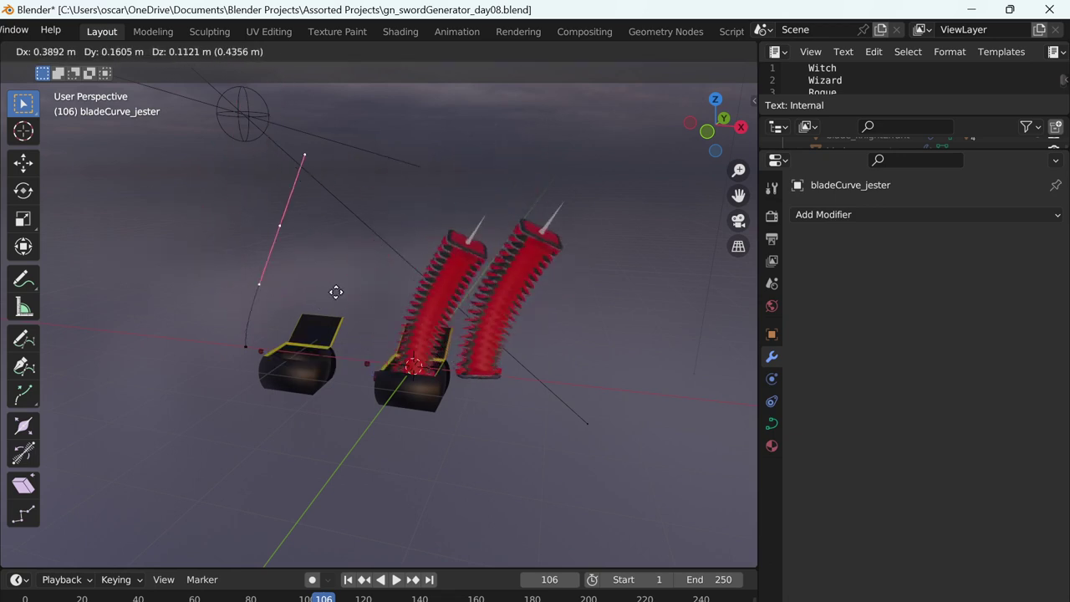
left_click(377, 318)
key("r")
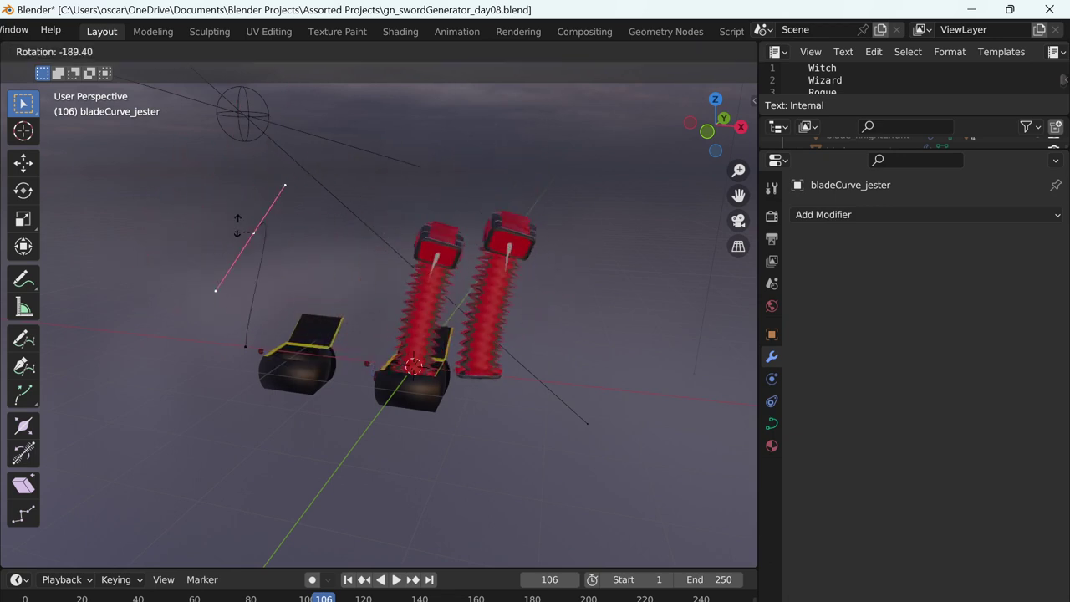
left_click(354, 216)
key("e")
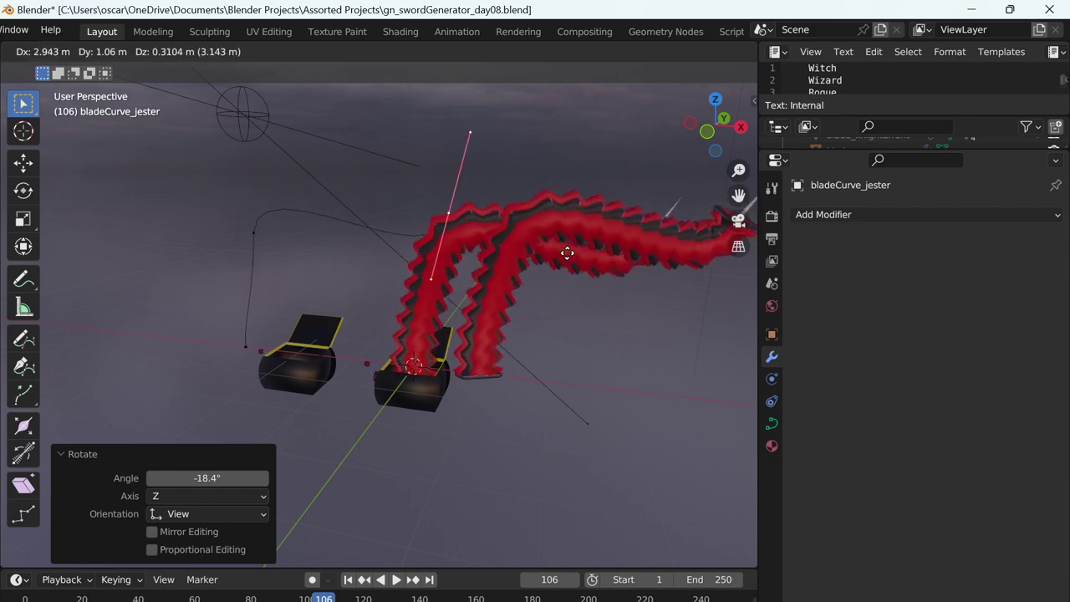
left_click(566, 251)
- Draw freehand curve strokes for the blade, then undo them
left_click(24, 338)
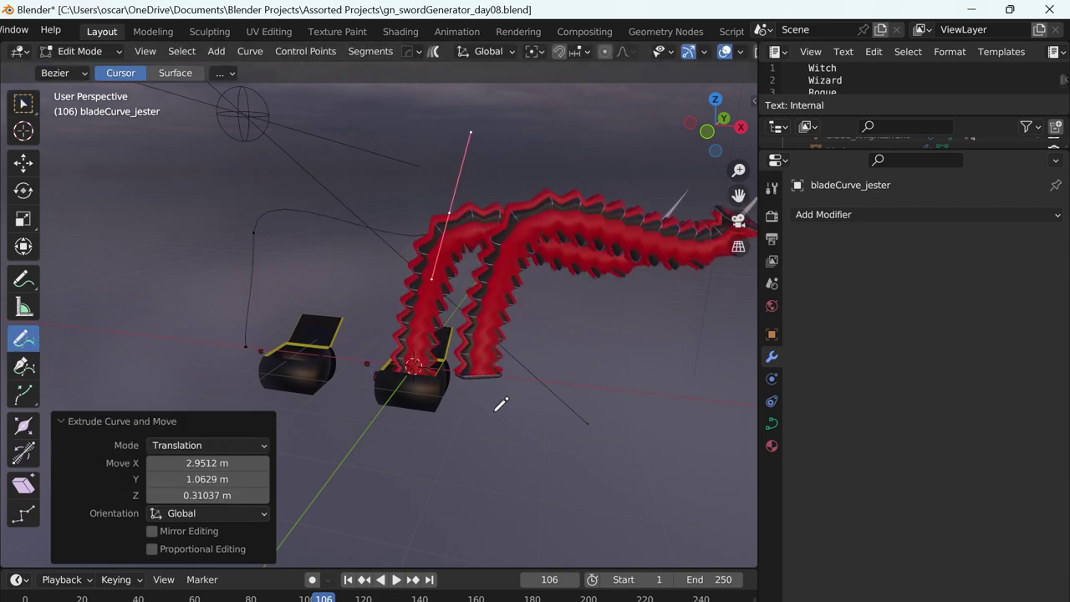
left_click_drag(501, 405, 727, 267)
middle_click_drag(727, 268, 550, 346)
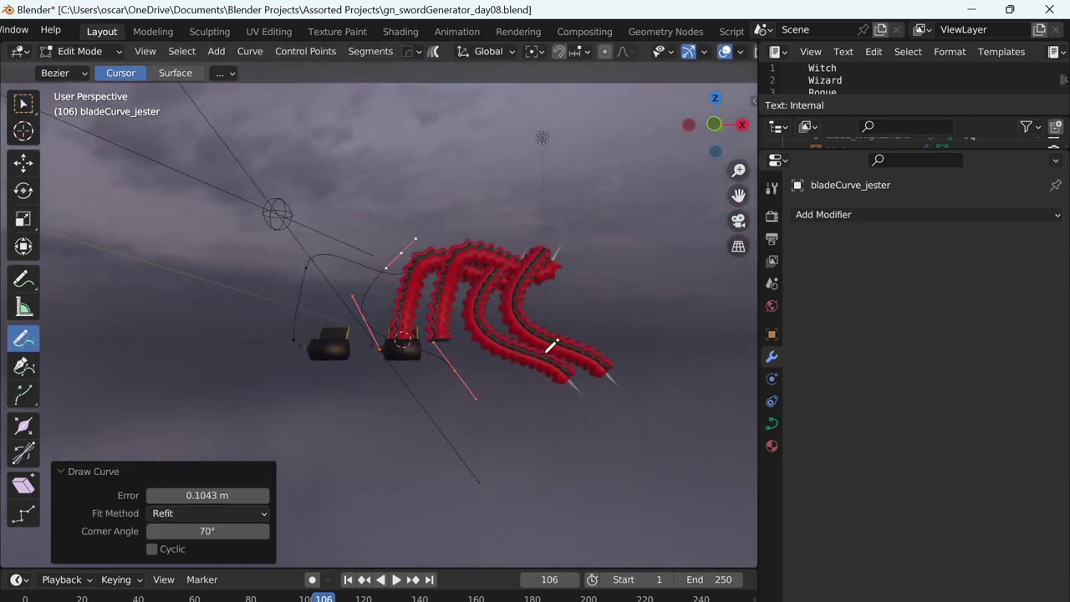
left_click_drag(194, 171, 194, 172)
middle_click_drag(194, 173, 238, 306)
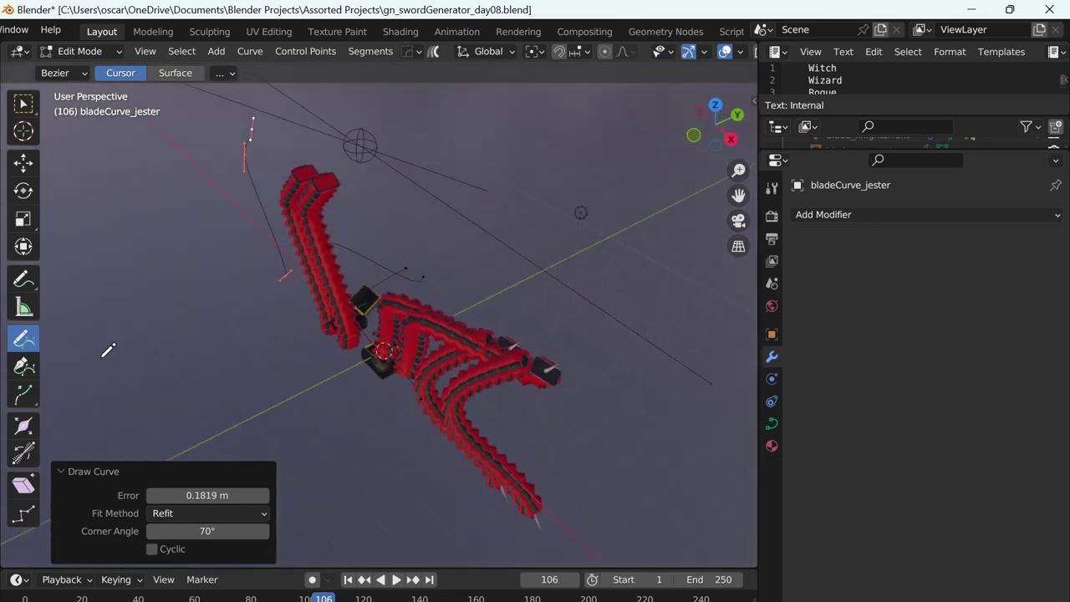
key("ctrl+z")
key("ctrl+z")
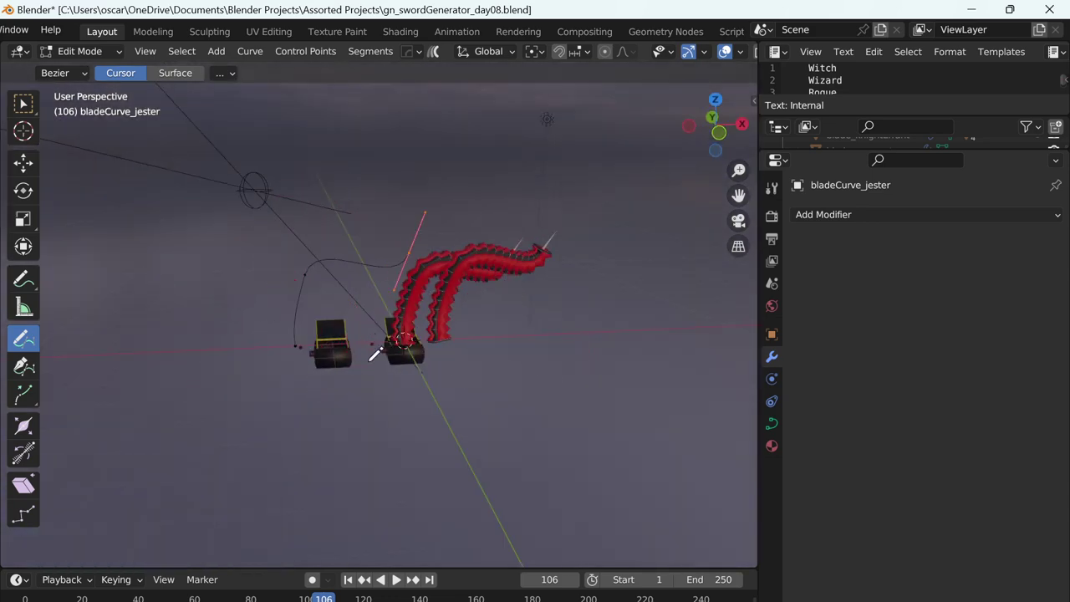
scroll(418, 370, "up", 3)
- Move the curve points so the blades stand upright, then return to Object Mode
key("Tab")
key("Tab")
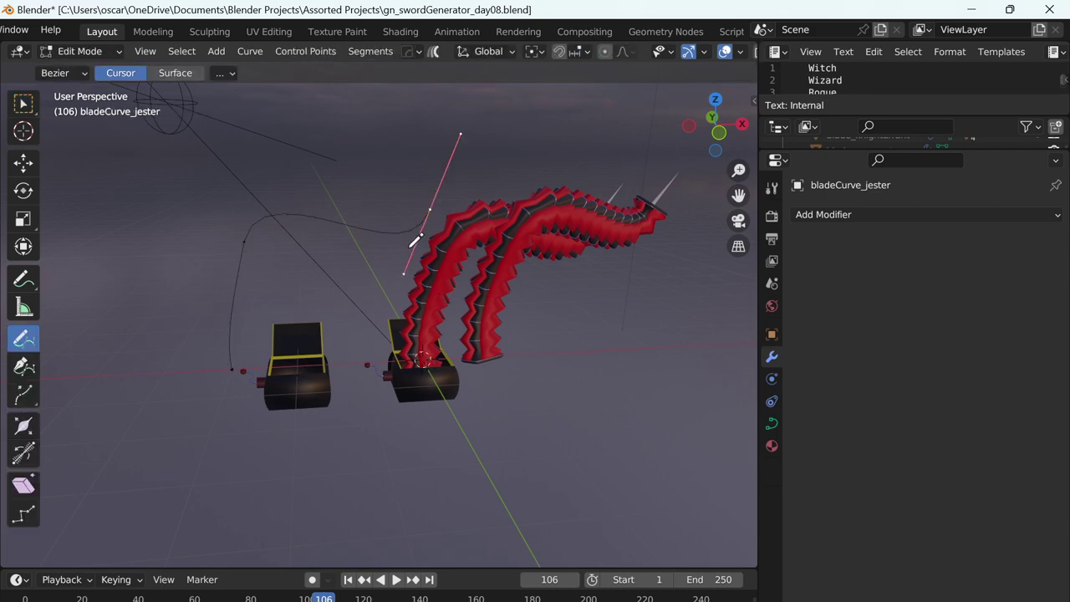
key("g")
left_click(220, 169)
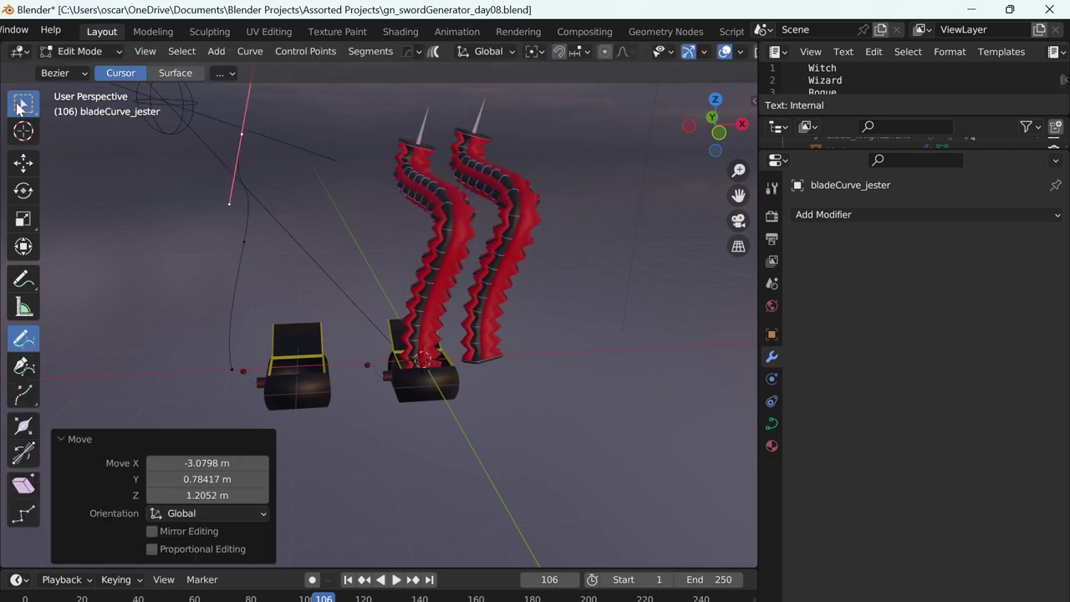
left_click(22, 102)
mouse_move(454, 393)
middle_mouse_down()
mouse_move(315, 387)
mouse_move(359, 382)
mouse_move(287, 335)
middle_mouse_up()
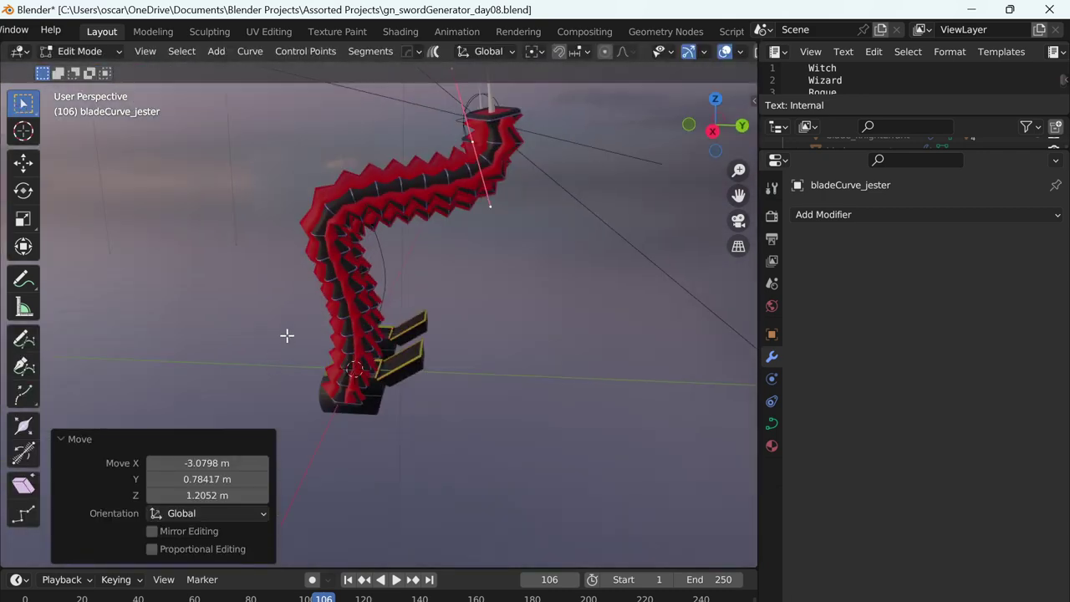
key("g")
left_click(98, 315)
mouse_move(206, 357)
middle_mouse_down()
mouse_move(370, 370)
mouse_move(401, 354)
middle_mouse_up()
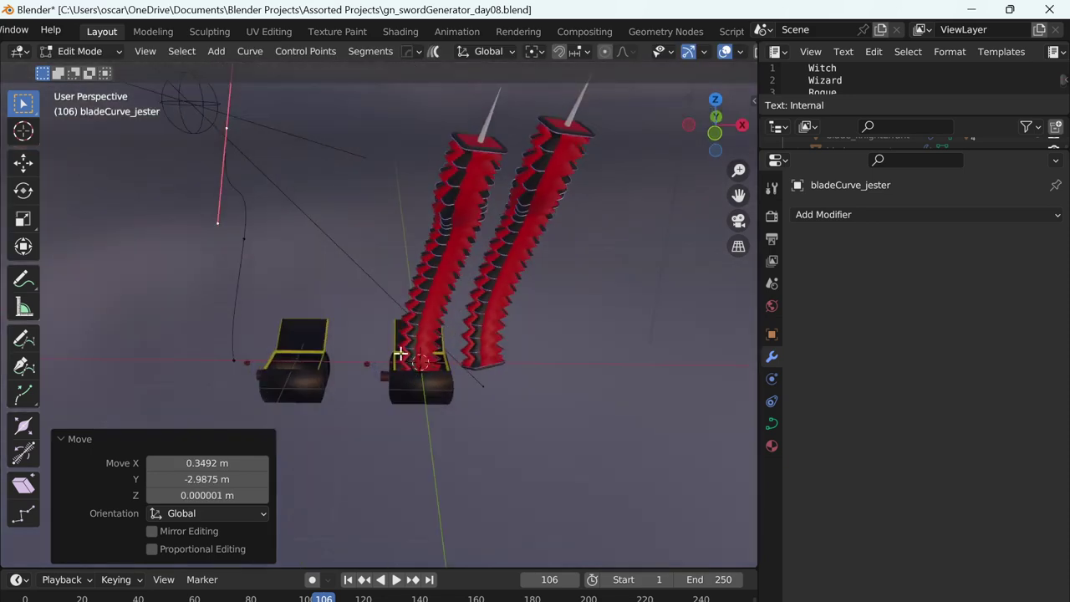
key("ctrl+Tab")
left_click(259, 366)
- Give blade_jester spikes 0.046 m thick and 0.555 m long, then select handle_jester
left_click(480, 323)
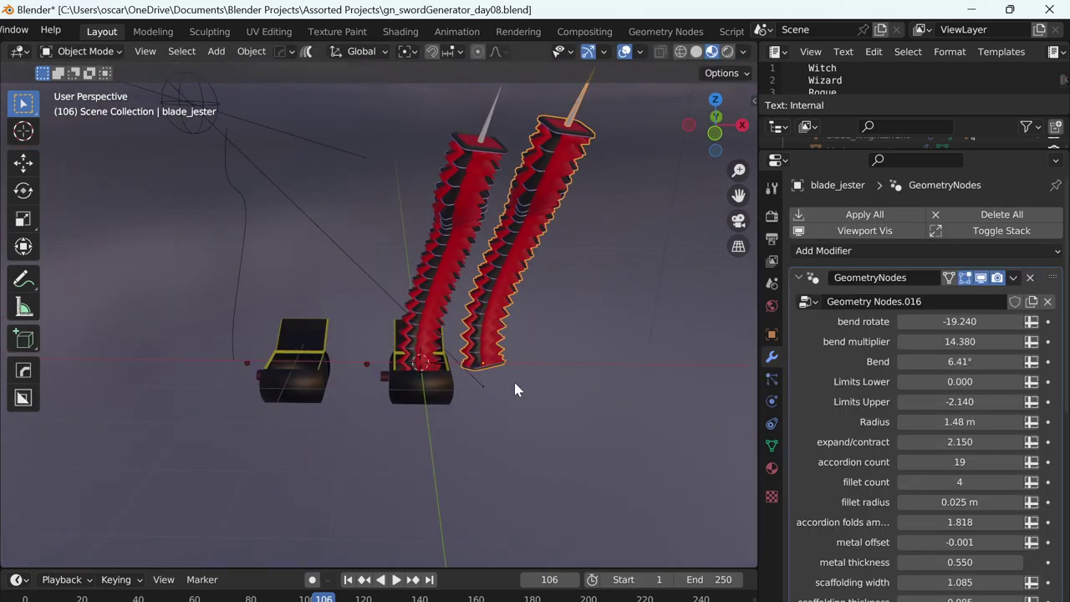
scroll(873, 592, "down", 5)
scroll(894, 596, "down", 5)
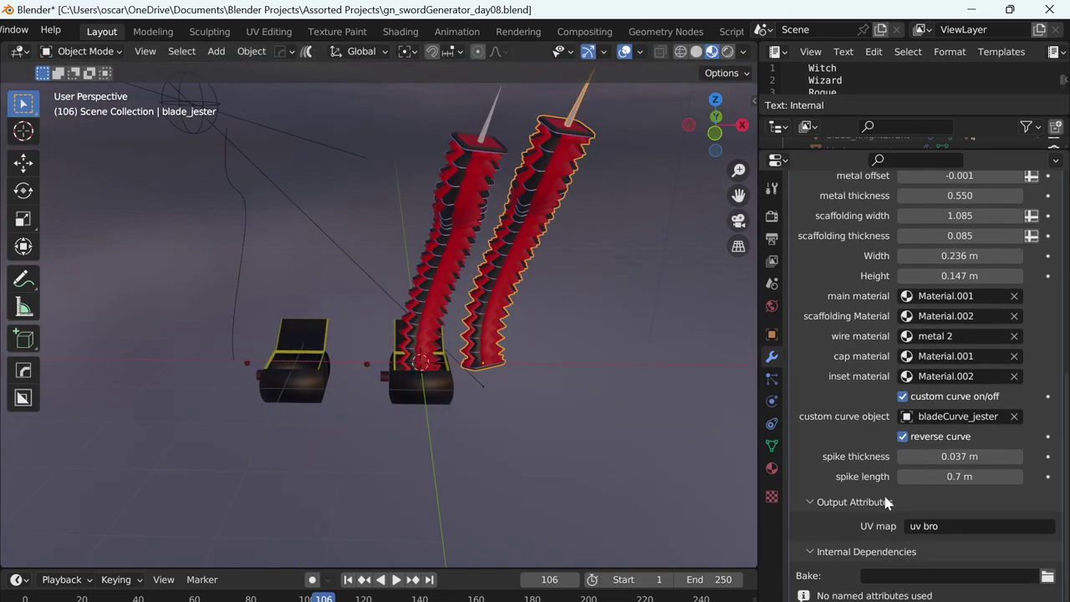
mouse_move(919, 456)
left_mouse_down()
mouse_move(903, 455)
mouse_move(920, 455)
left_mouse_up()
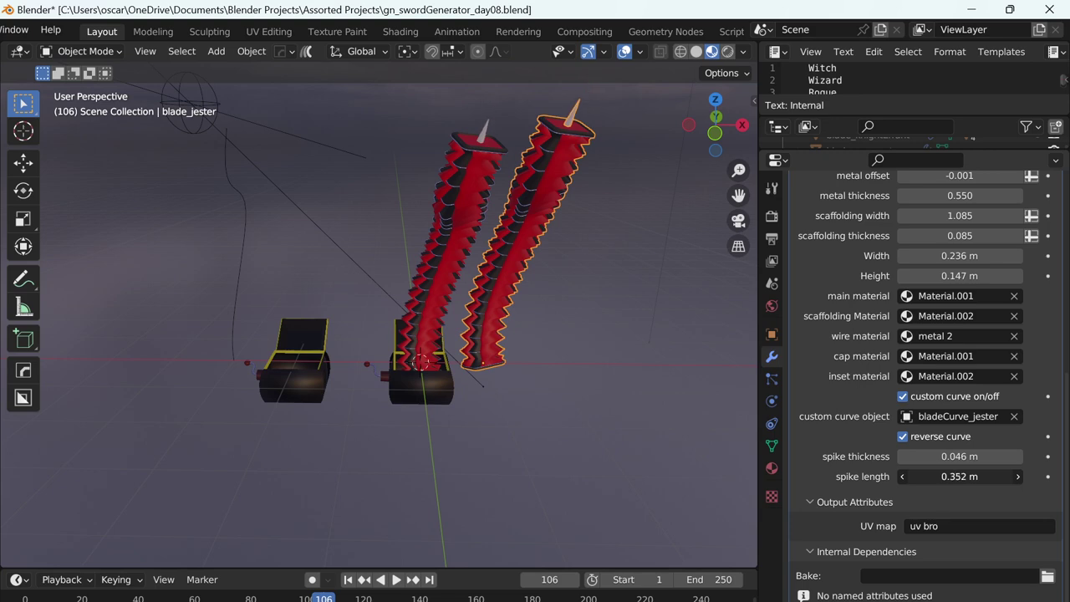
left_click_drag(959, 476, 994, 477)
middle_click_drag(683, 477, 361, 428)
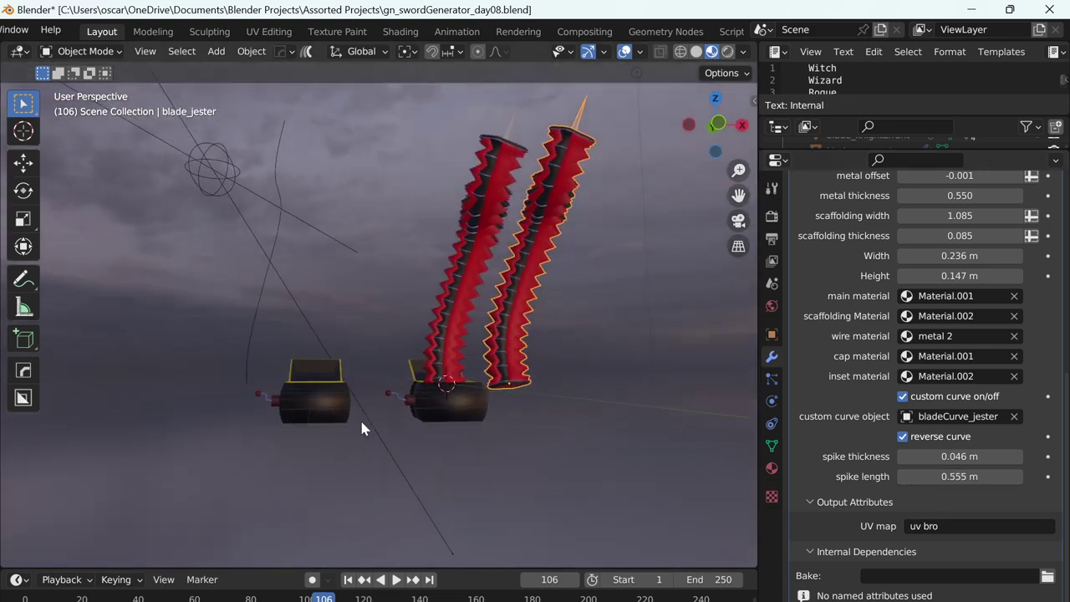
left_click(291, 372)
middle_click_drag(291, 372, 457, 381)
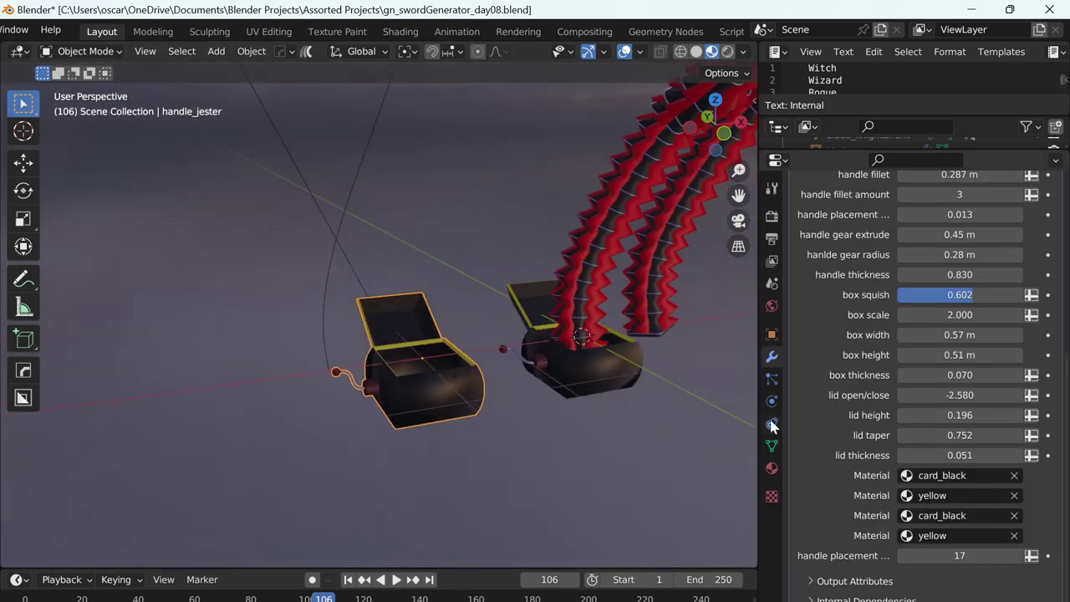
- Set crank extrudes 1.960, 4.100, 1.650, tip scale 1.990, fillet 1.72 m with 6 steps
scroll(845, 442, "up", 1)
scroll(861, 392, "up", 2)
scroll(905, 322, "up", 5)
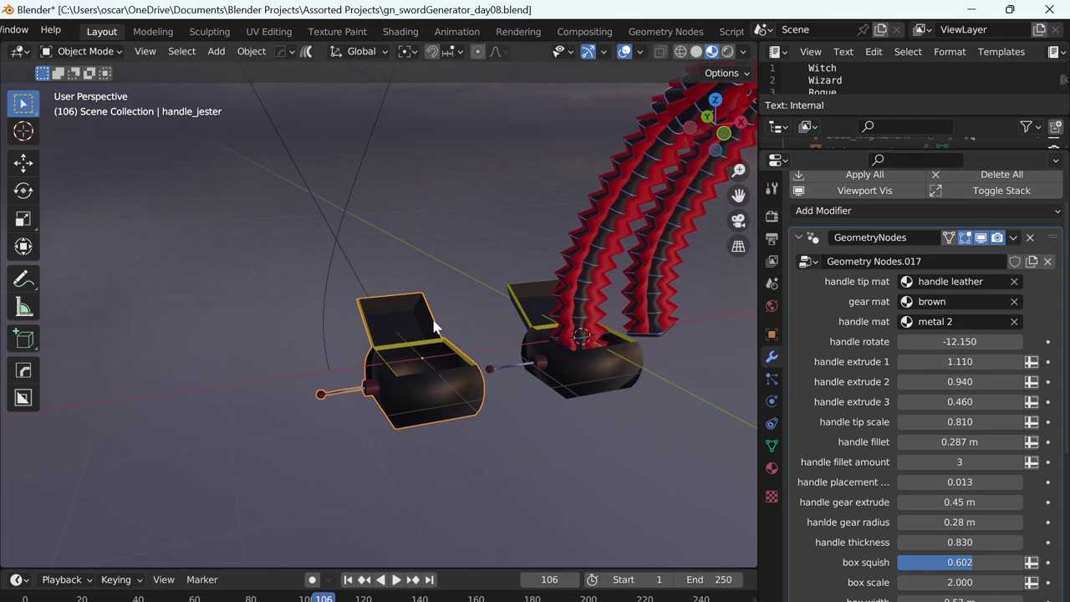
mouse_move(434, 327)
middle_mouse_down()
mouse_move(386, 392)
mouse_move(388, 426)
middle_mouse_up()
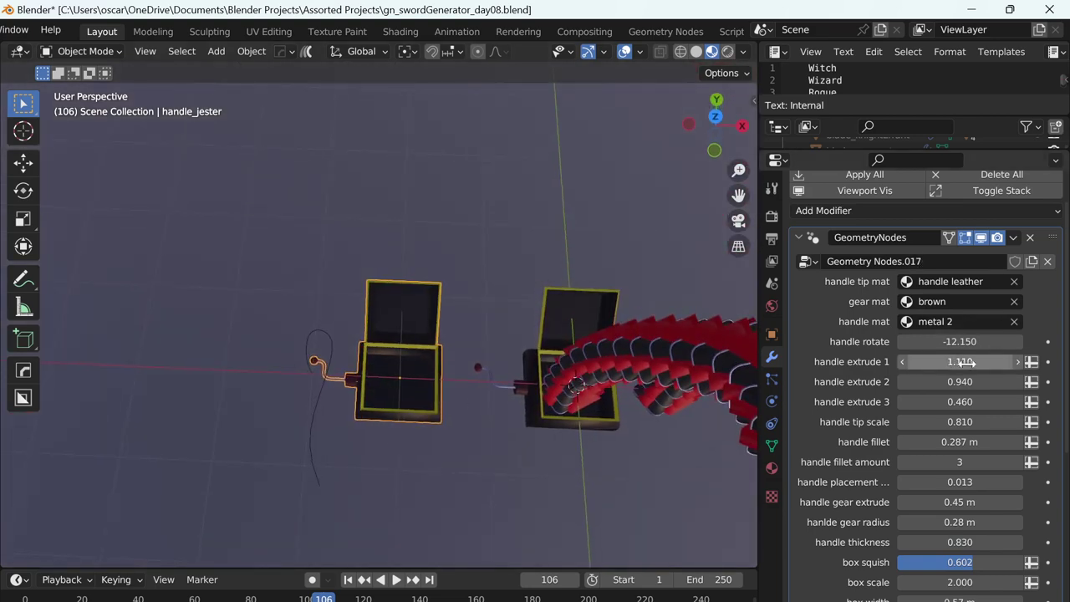
left_click_drag(959, 361, 970, 361)
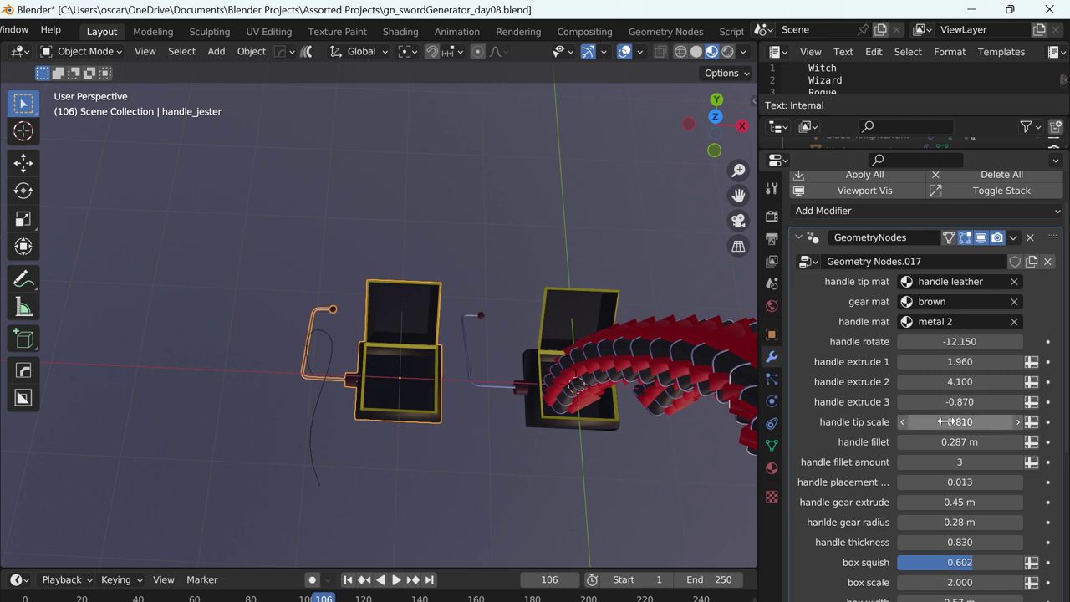
left_click_drag(925, 401, 925, 401)
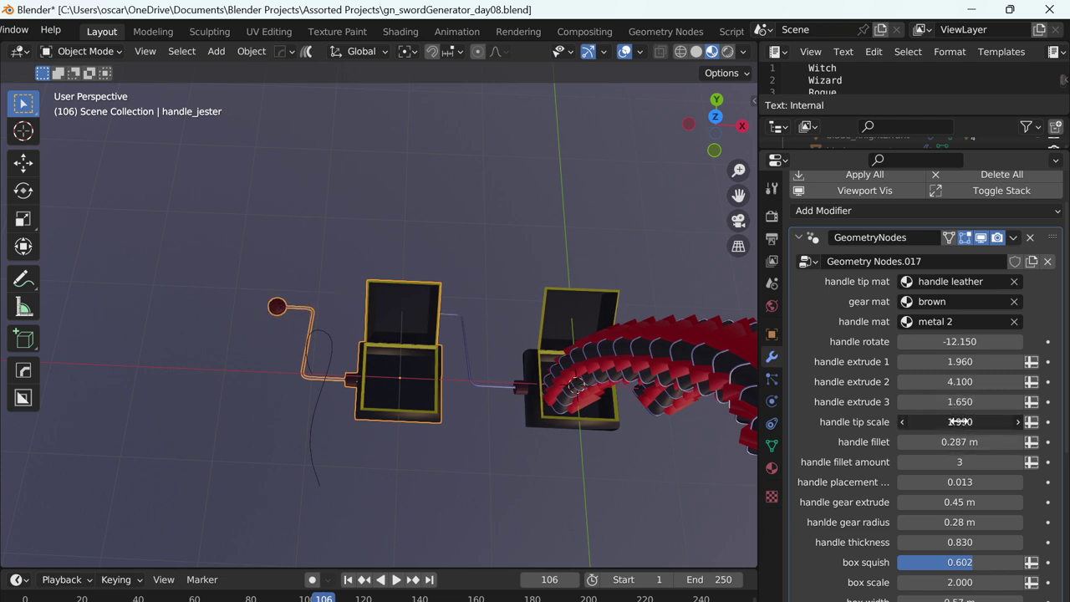
middle_click_drag(323, 288, 544, 344)
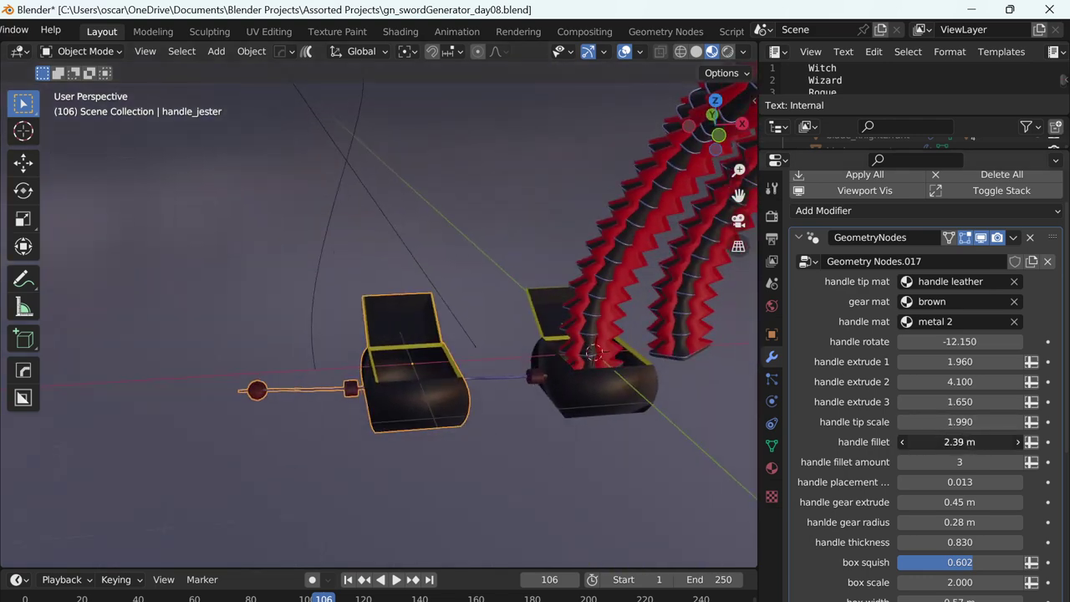
mouse_move(588, 398)
middle_mouse_down()
mouse_move(140, 351)
mouse_move(136, 379)
middle_mouse_up()
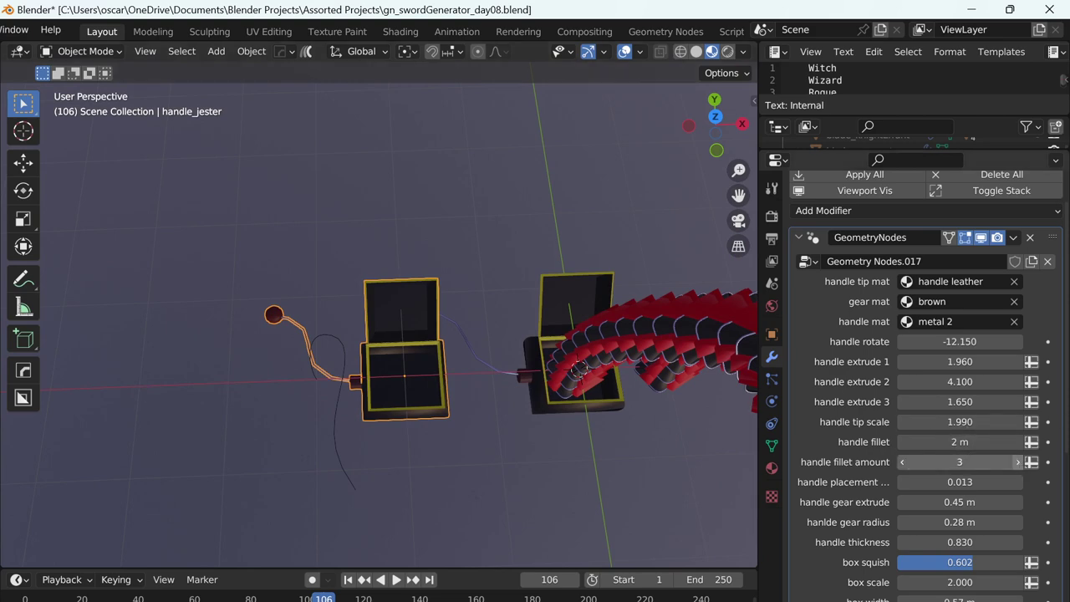
mouse_move(744, 335)
middle_mouse_down()
mouse_move(674, 299)
mouse_move(719, 351)
middle_mouse_up()
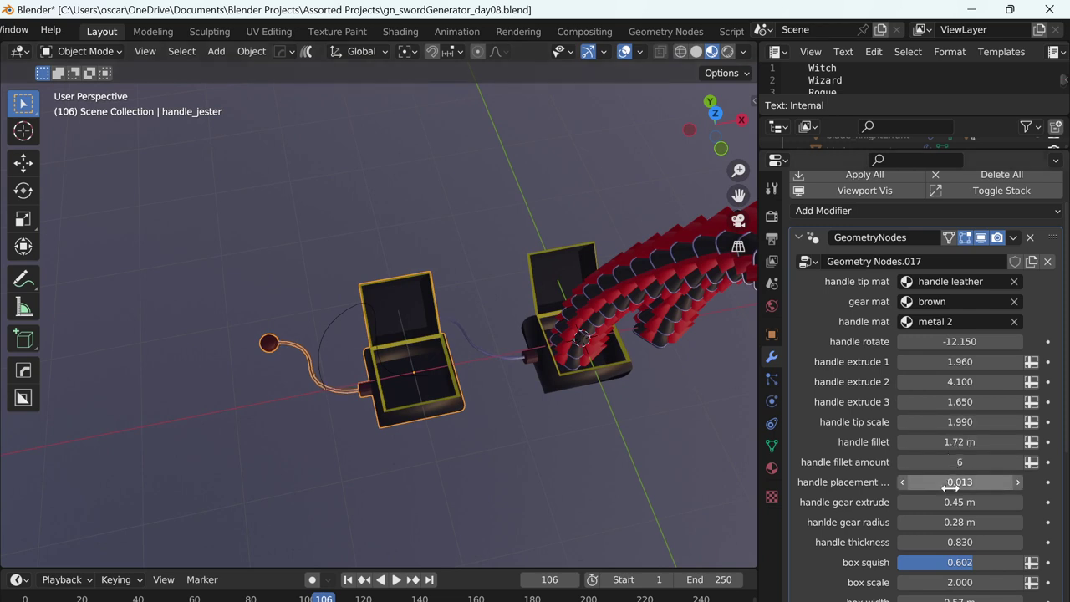
- Set gear extrude 0.21 m, gear radius 0.57 m, thickness 2.710, box squish 0.299, scale 1.050
left_click_drag(943, 481, 957, 481)
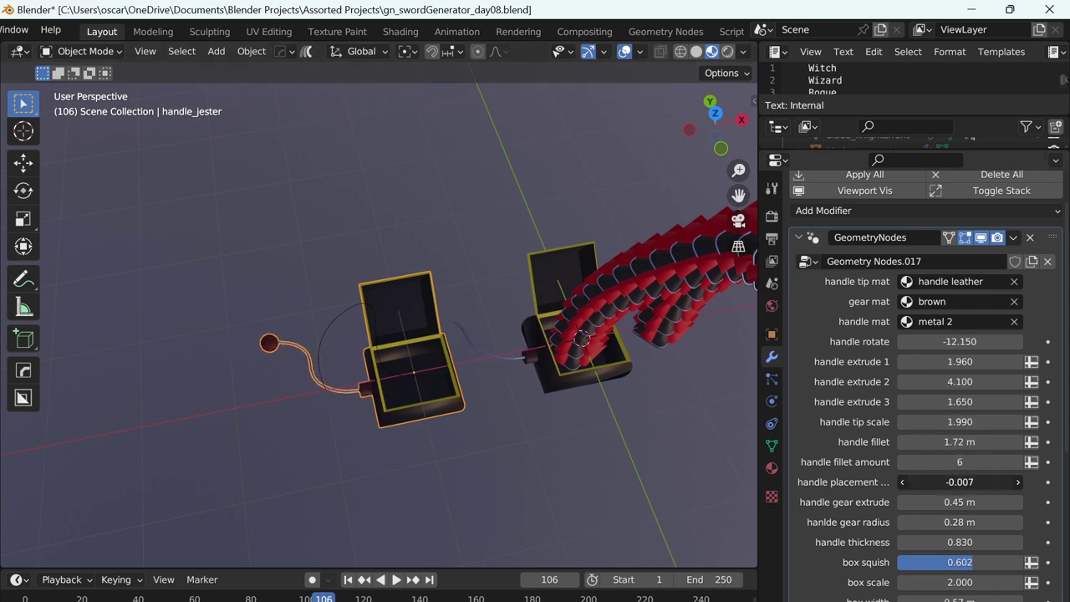
middle_click_drag(487, 382, 451, 294)
key("ctrl+z")
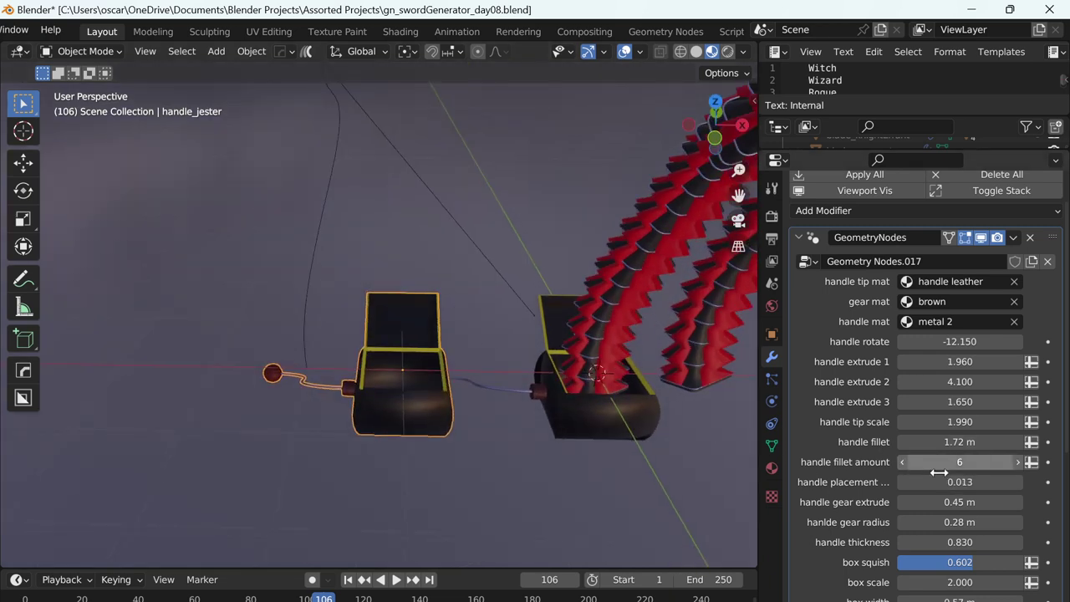
left_click_drag(958, 502, 978, 502)
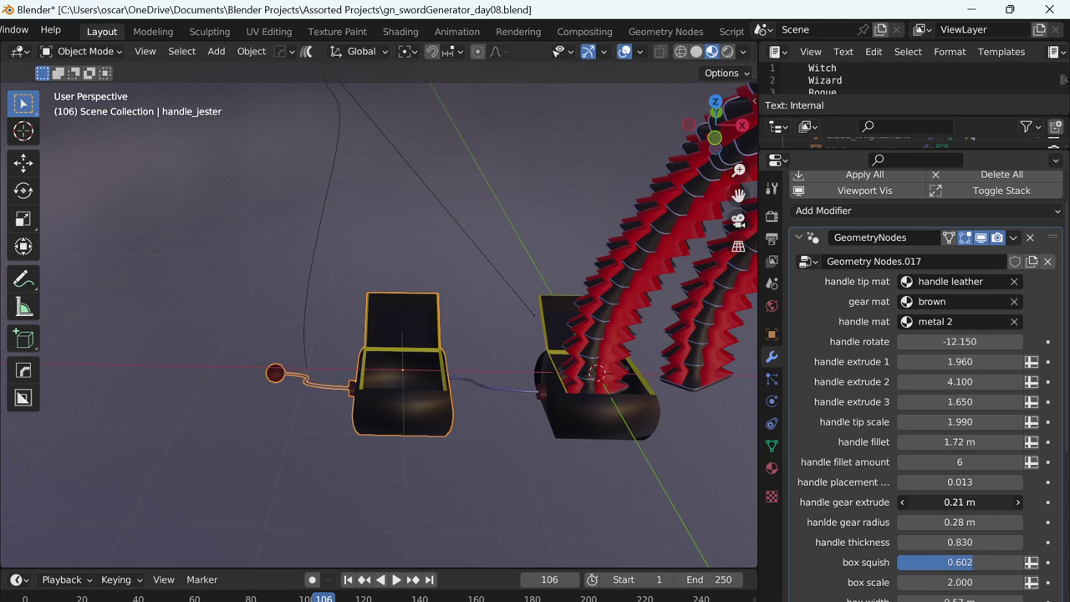
left_click_drag(960, 521, 1012, 522)
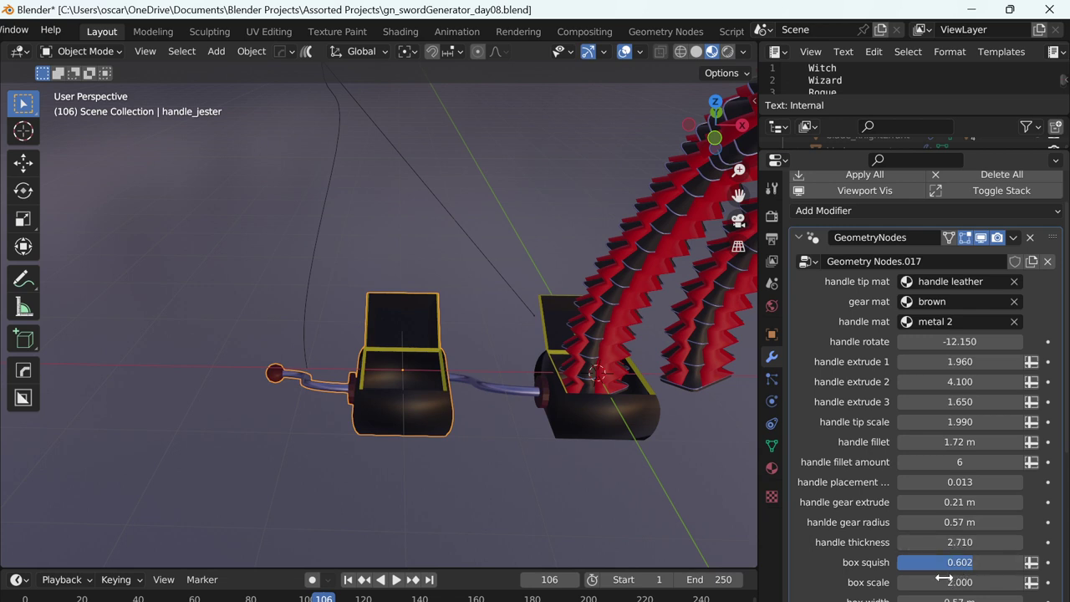
mouse_move(953, 567)
left_mouse_down()
mouse_move(934, 561)
mouse_move(903, 582)
left_mouse_up()
- Set handle thickness 1.480 and box squish 0.286, and size the box 1.01 m by 0.72 m
middle_click_drag(501, 355, 582, 406)
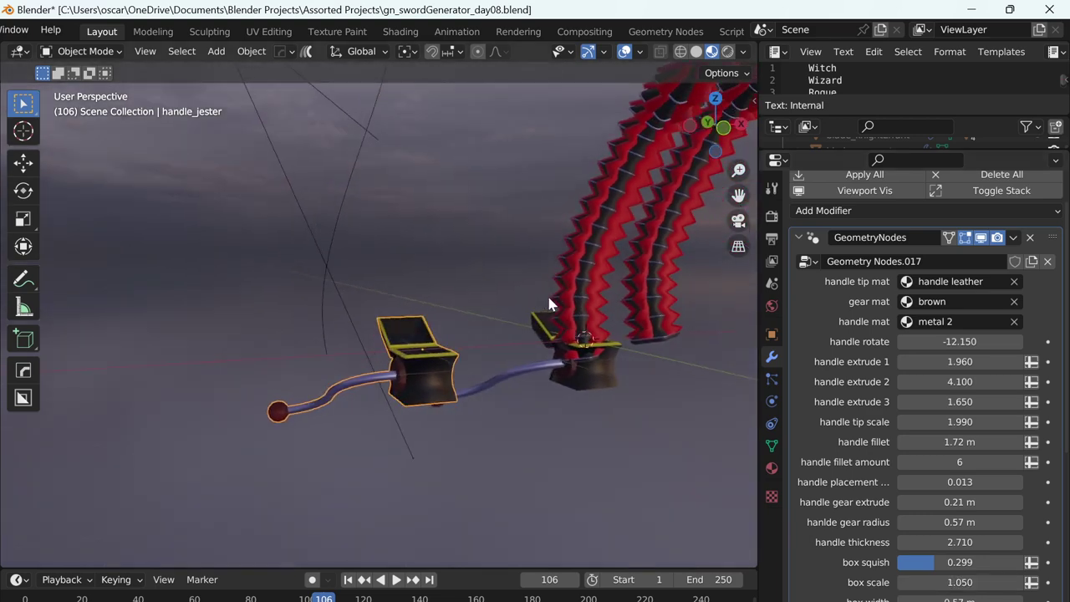
scroll(523, 406, "up", 3)
scroll(479, 284, "up", 2)
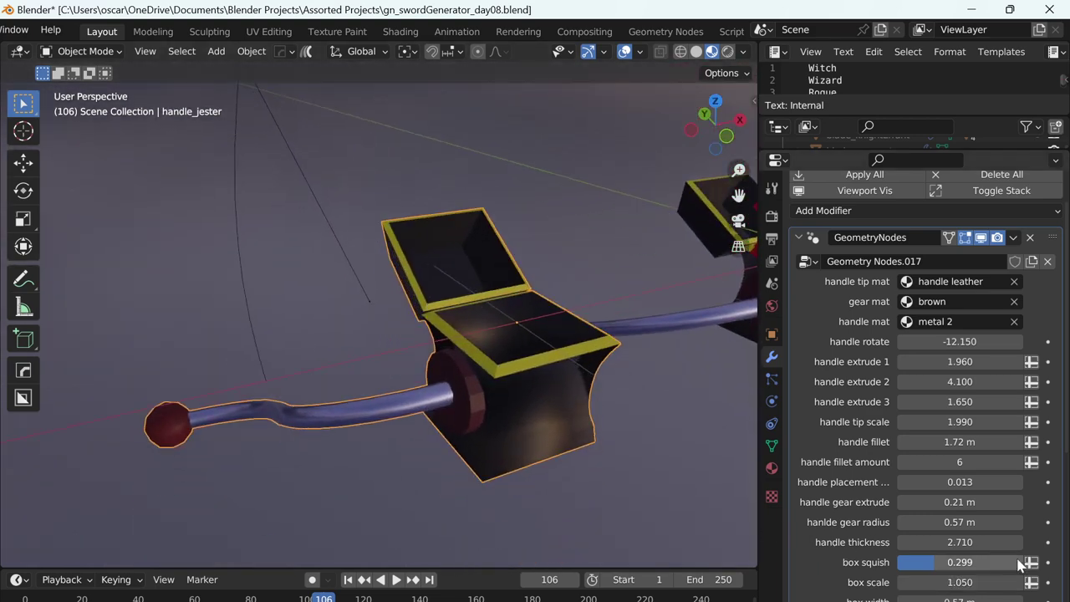
left_click_drag(953, 542, 936, 541)
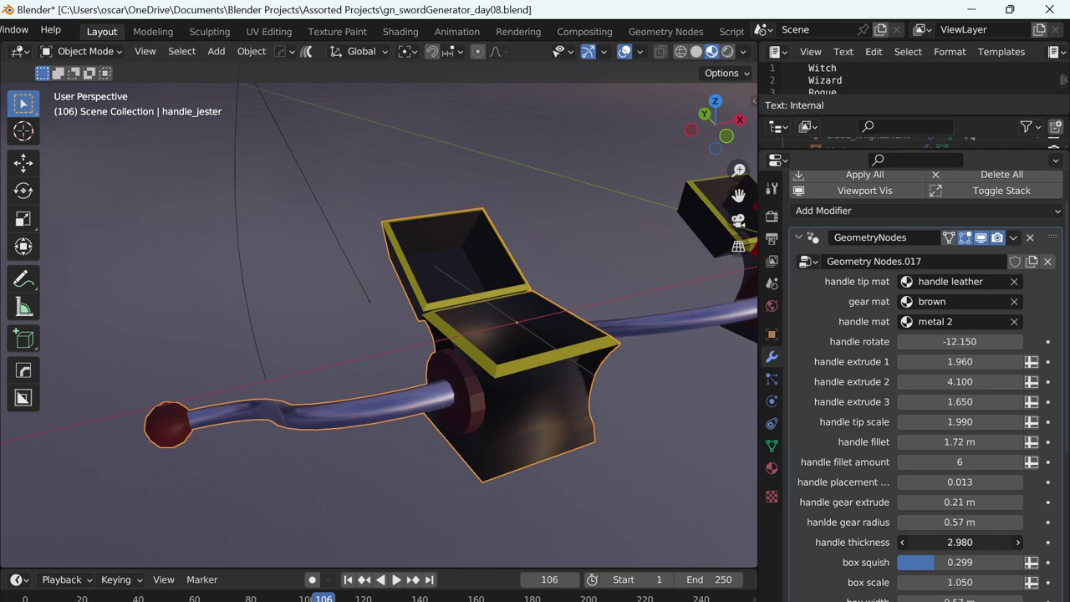
scroll(953, 552, "down", 2)
scroll(952, 551, "down", 2)
scroll(945, 501, "down", 2)
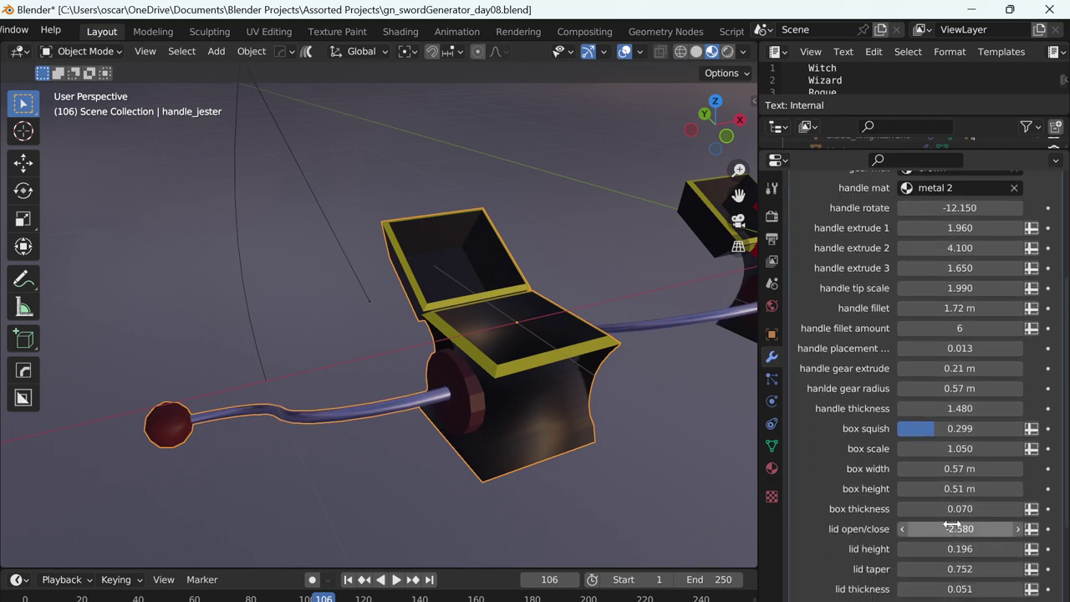
scroll(932, 439, "down", 3)
mouse_move(940, 368)
left_mouse_down()
mouse_move(978, 364)
mouse_move(934, 363)
left_mouse_up()
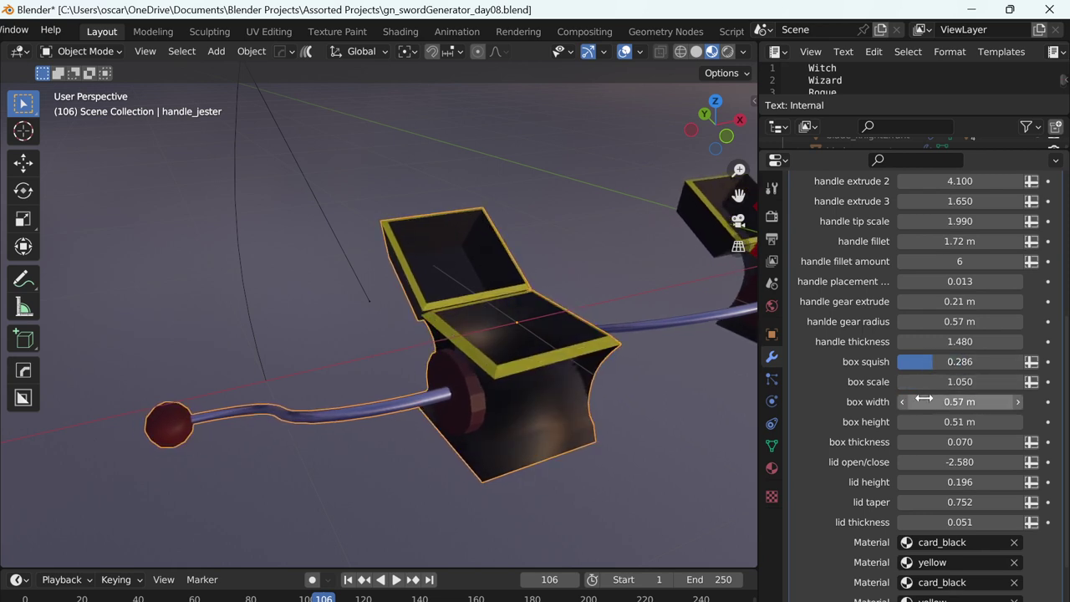
mouse_move(959, 401)
left_mouse_down()
mouse_move(982, 401)
mouse_move(970, 421)
mouse_move(923, 424)
mouse_move(911, 441)
mouse_move(973, 461)
left_mouse_up()
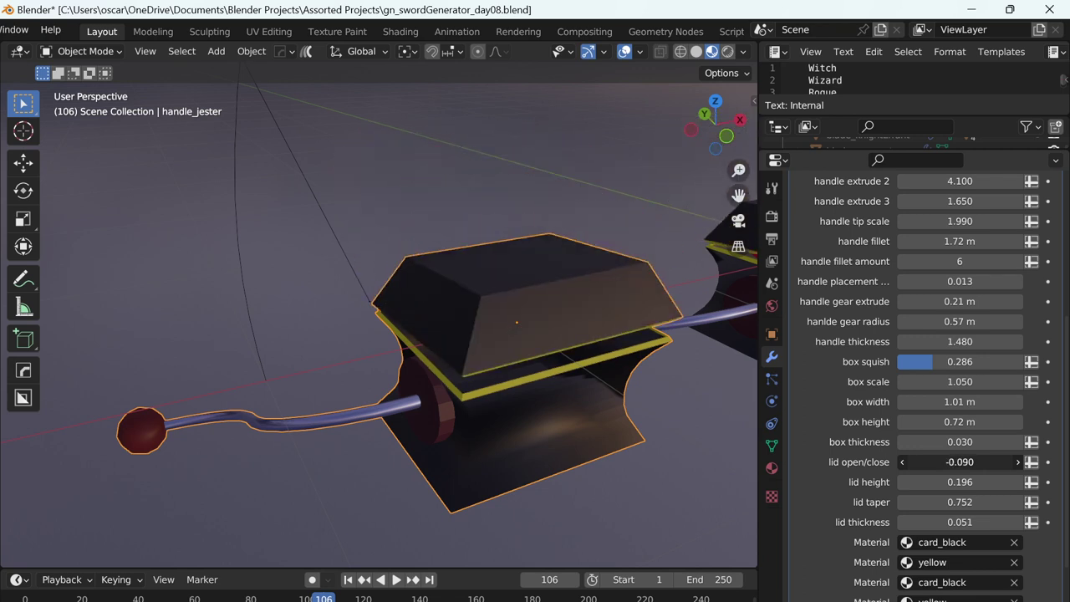
- Close the lid and make it flat: height 0.056, taper 0.000, thickness 0.061
mouse_move(941, 502)
left_mouse_down()
mouse_move(957, 501)
mouse_move(909, 481)
mouse_move(970, 502)
mouse_move(936, 482)
left_mouse_up()
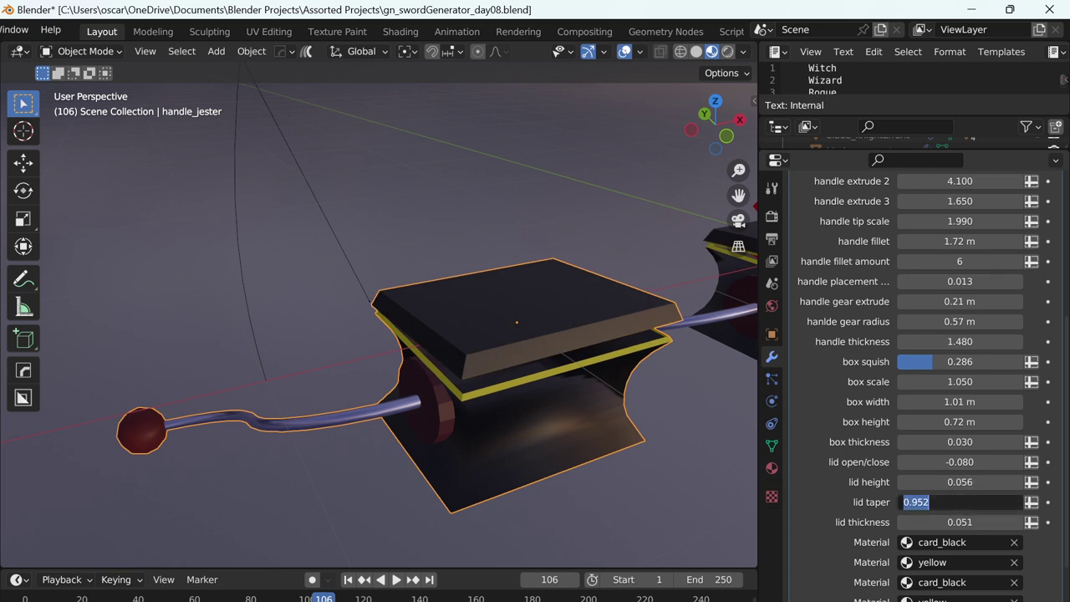
key("Return")
middle_click_drag(629, 459, 468, 298)
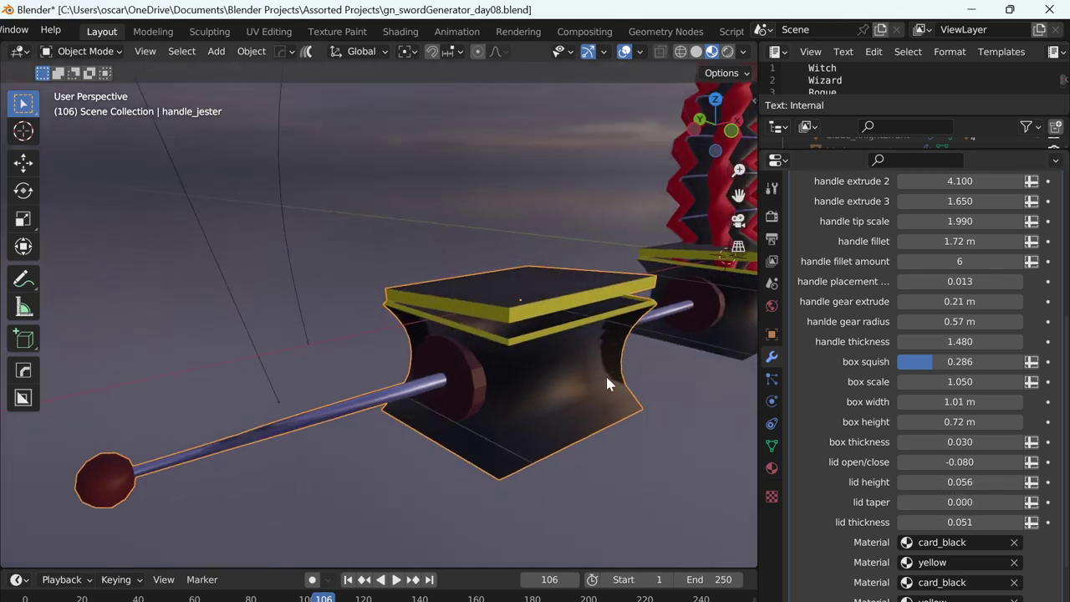
left_click_drag(932, 522, 940, 521)
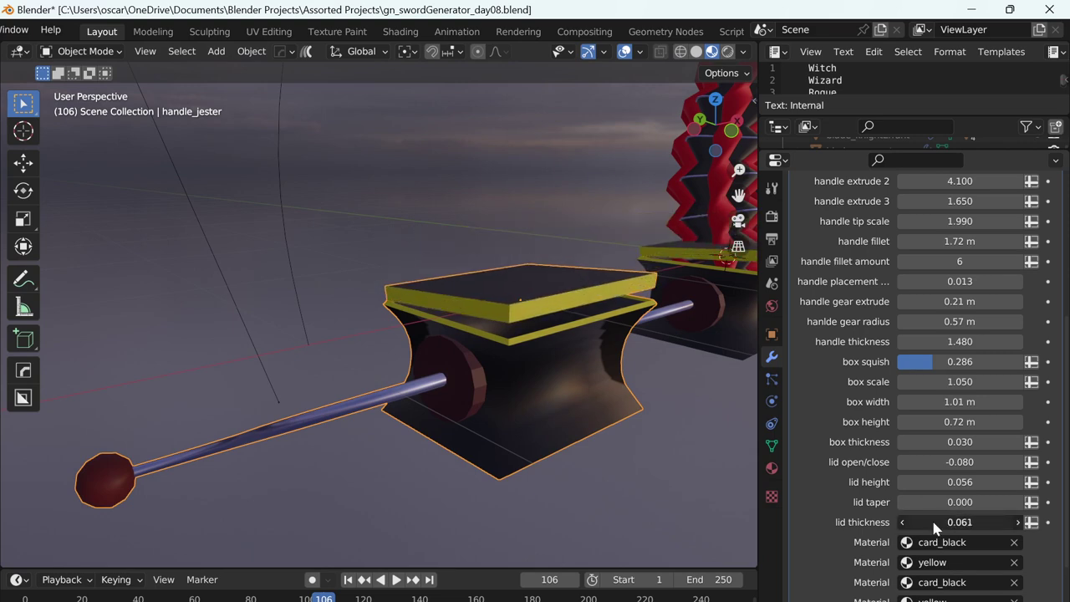
mouse_move(535, 318)
middle_mouse_down()
mouse_move(562, 303)
mouse_move(590, 316)
mouse_move(607, 366)
mouse_move(573, 383)
mouse_move(585, 393)
middle_mouse_up()
scroll(1003, 556, "down", 2)
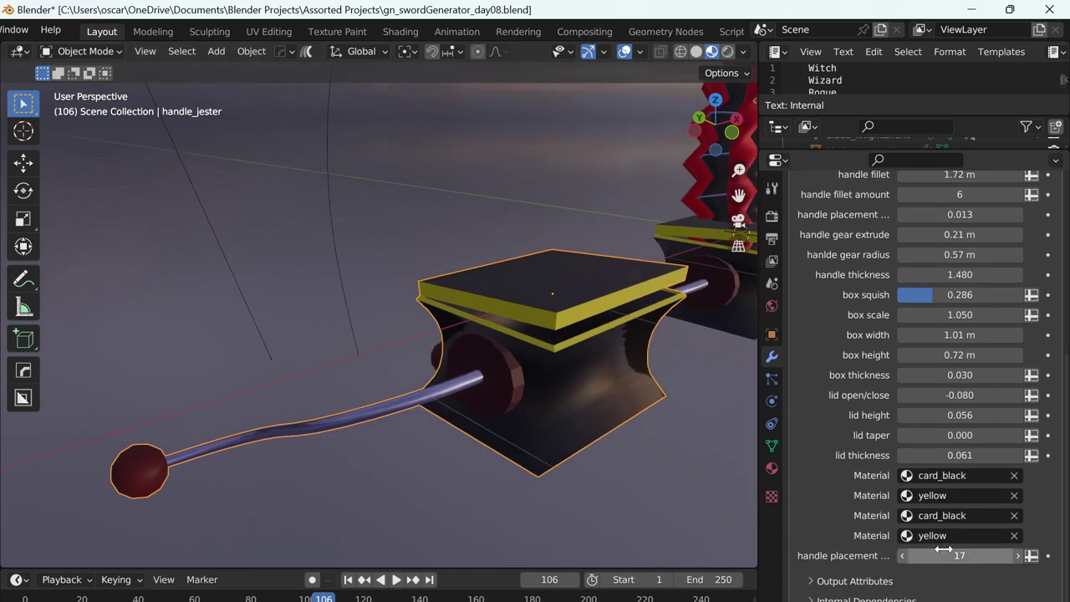
mouse_move(942, 555)
left_mouse_down()
mouse_move(930, 555)
mouse_move(941, 556)
left_mouse_up()
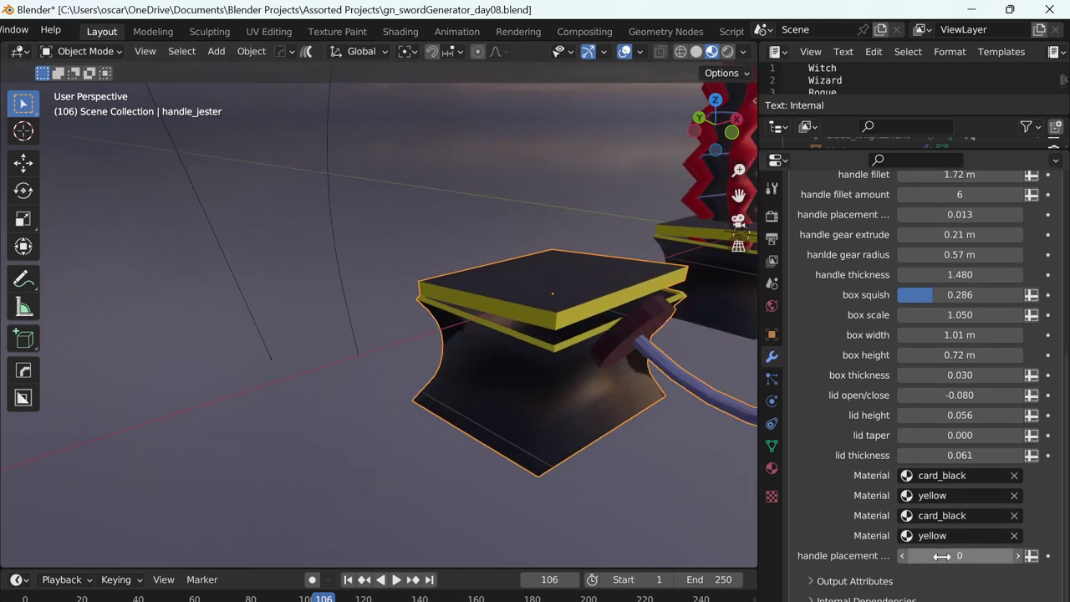
left_click(1018, 557)
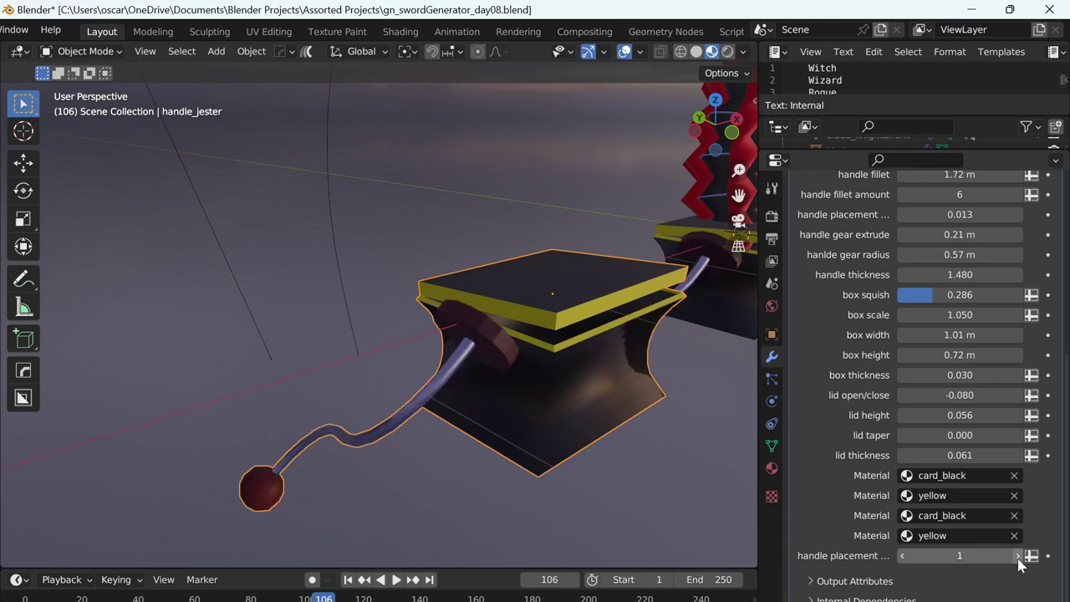
left_click(1018, 556)
left_click(1018, 557)
left_click(1018, 556)
left_click(1018, 557)
left_click(1018, 556)
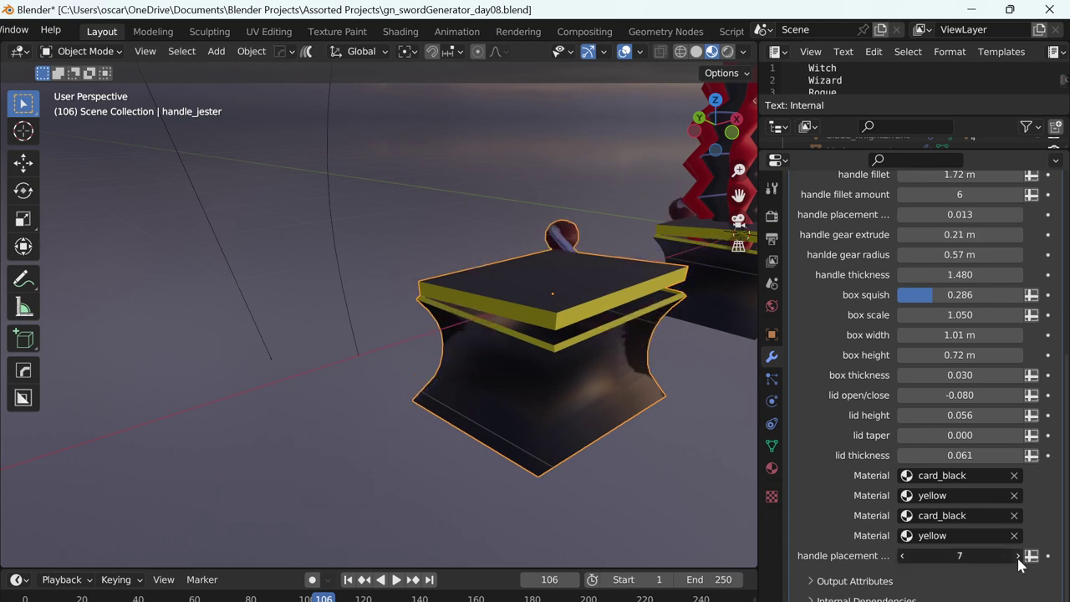
left_click(1018, 556)
left_click(1018, 557)
left_click(1018, 557)
left_click(1018, 556)
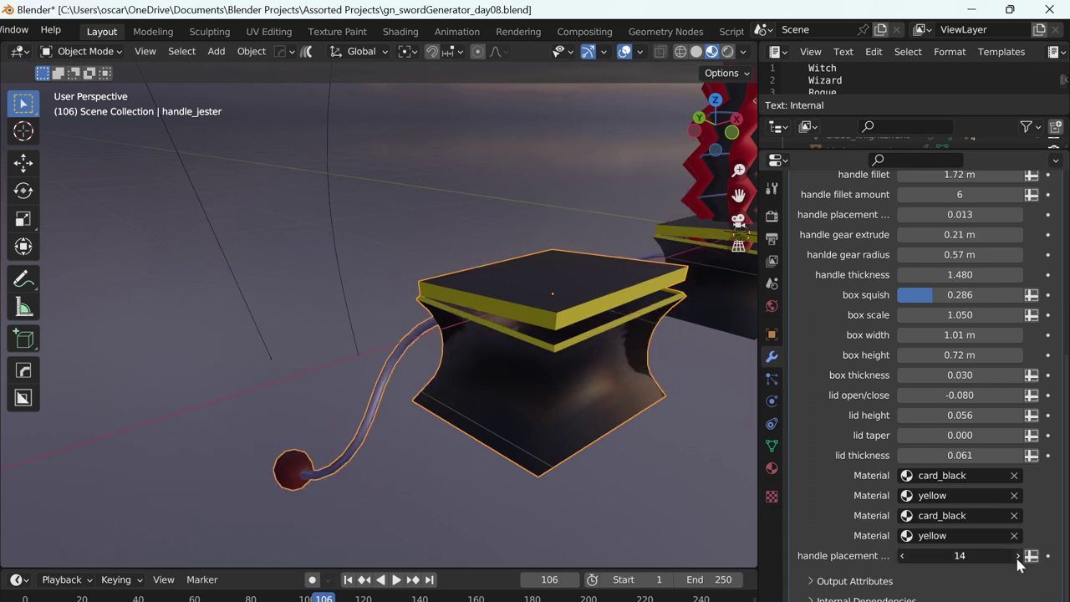
left_click(1018, 556)
left_click(1018, 557)
left_click(1018, 556)
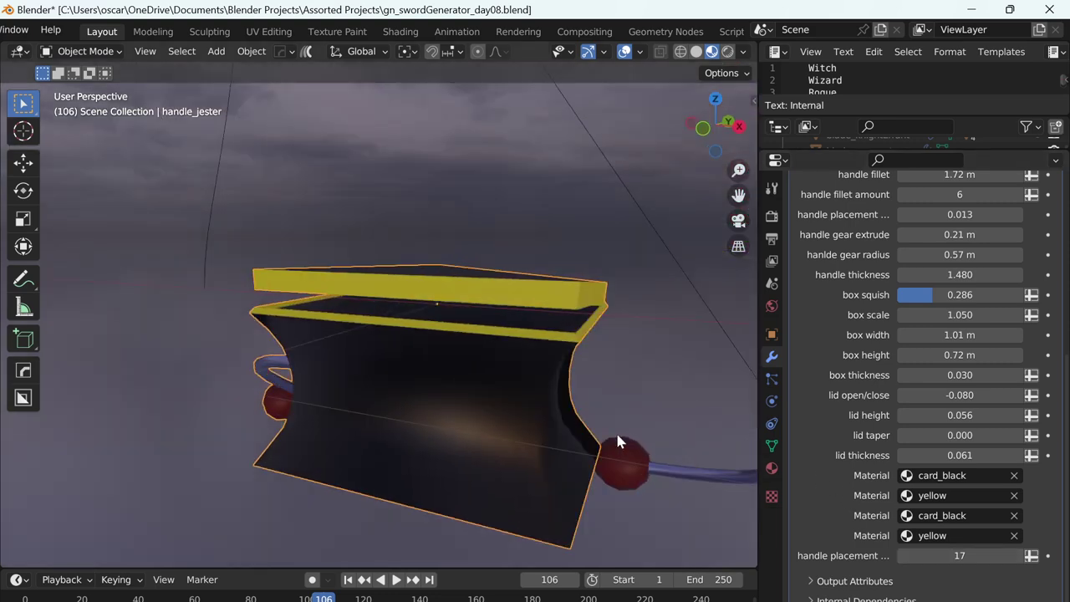
middle_click_drag(615, 429, 685, 468)
scroll(937, 544, "up", 6)
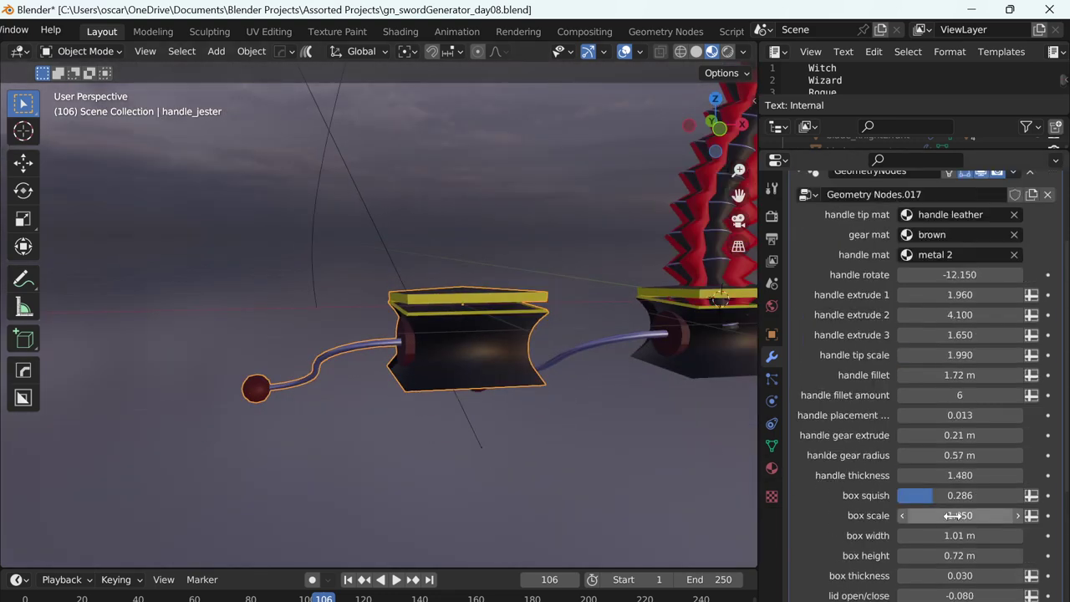
scroll(937, 502, "up", 2)
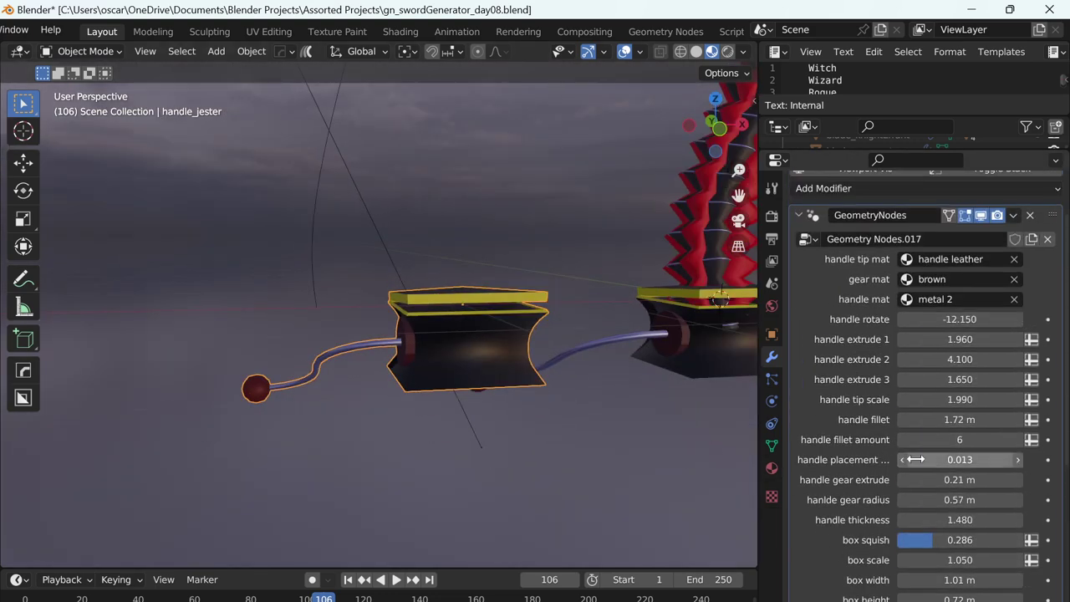
scroll(917, 447, "down", 3)
scroll(917, 447, "up", 3)
mouse_move(733, 412)
middle_mouse_down()
mouse_move(498, 415)
mouse_move(550, 394)
mouse_move(477, 443)
mouse_move(493, 408)
mouse_move(714, 535)
middle_mouse_up()
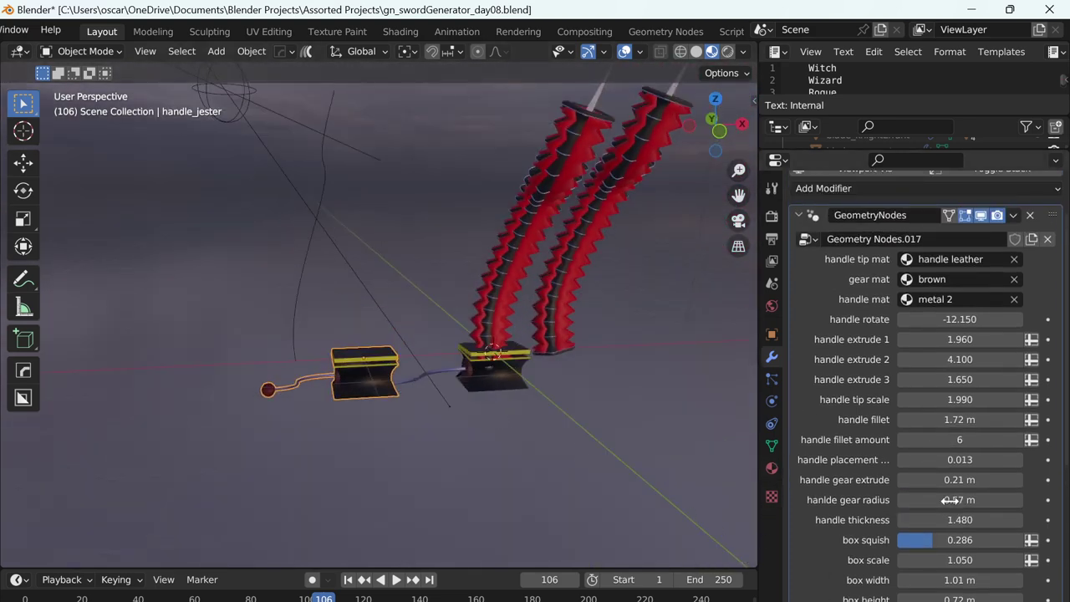